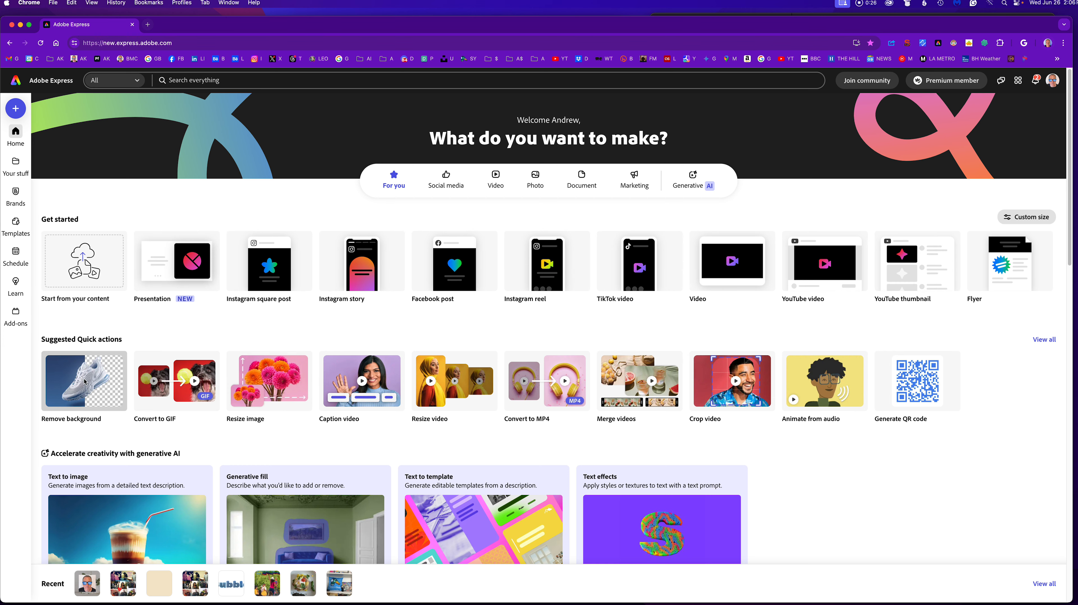
- Start a project from your own content by uploading the "Fire and water" digital art image
scroll(222, 480, down, 5)
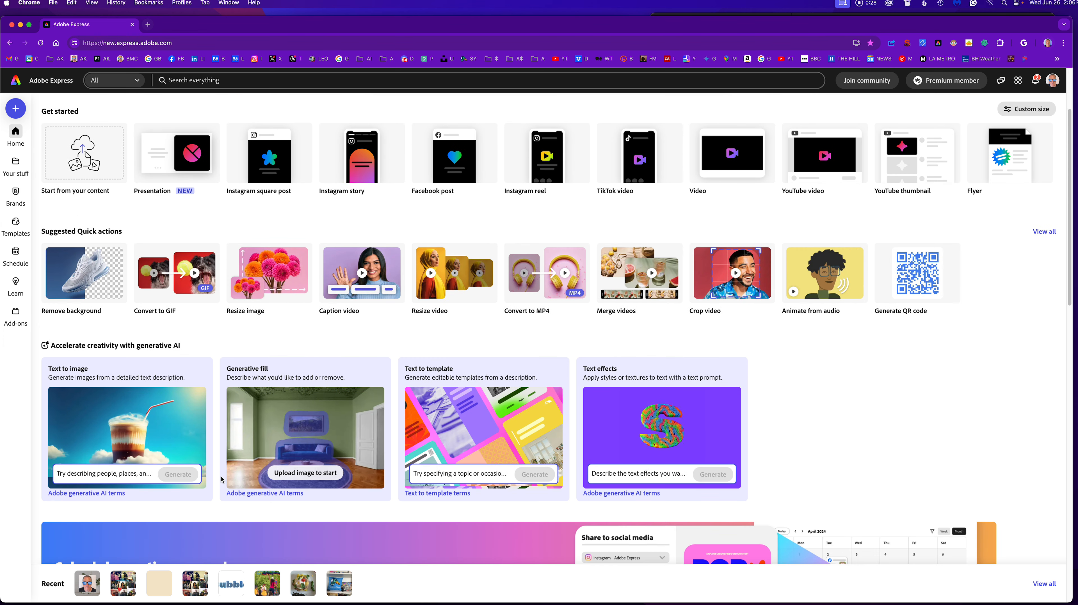
scroll(222, 479, up, 5)
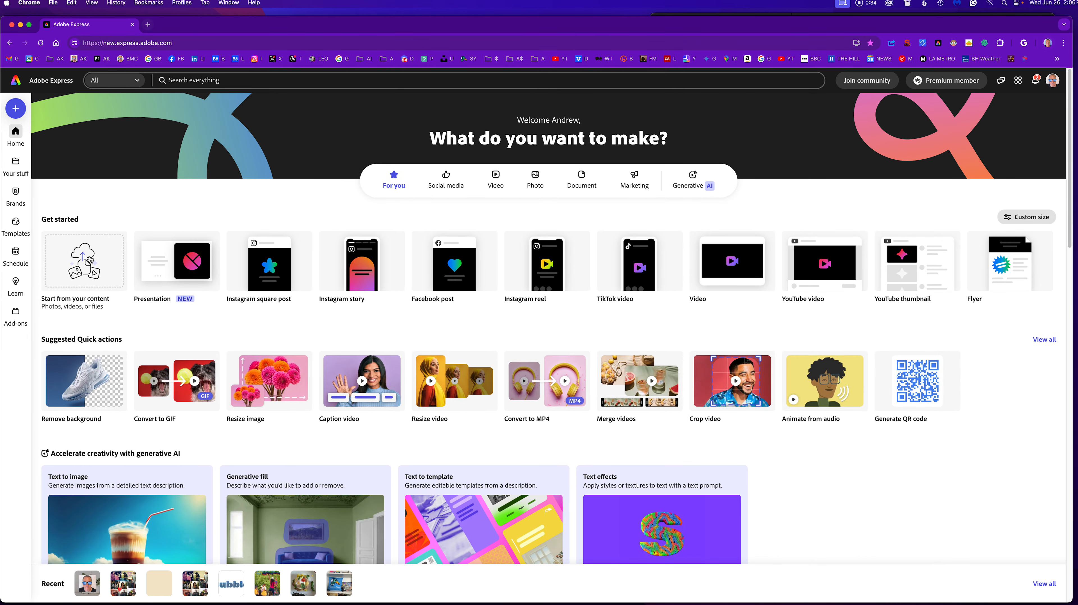
click(91, 260)
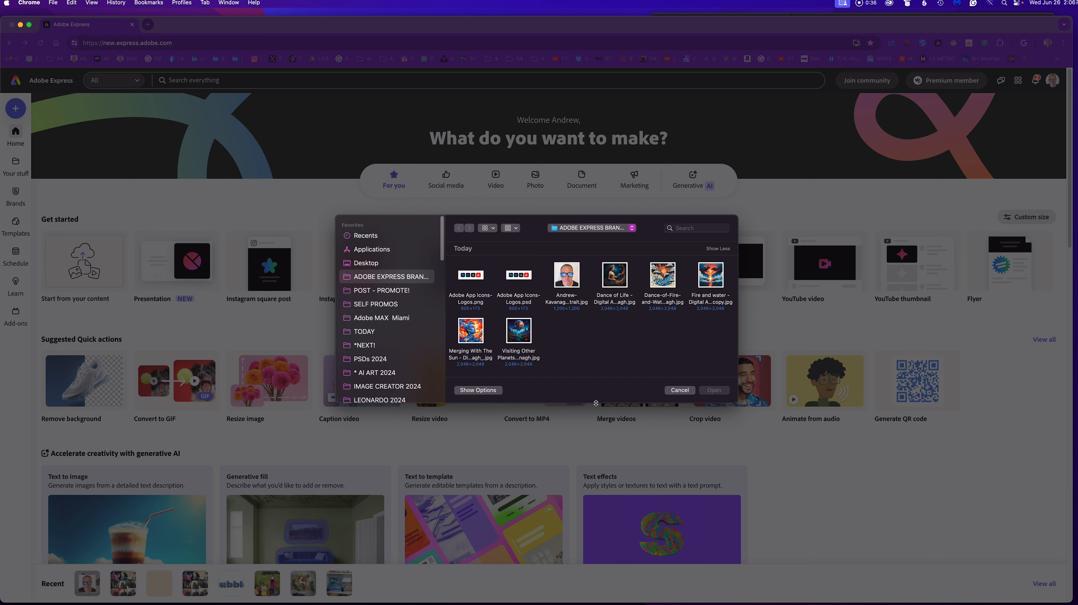
drag(737, 402, 791, 421)
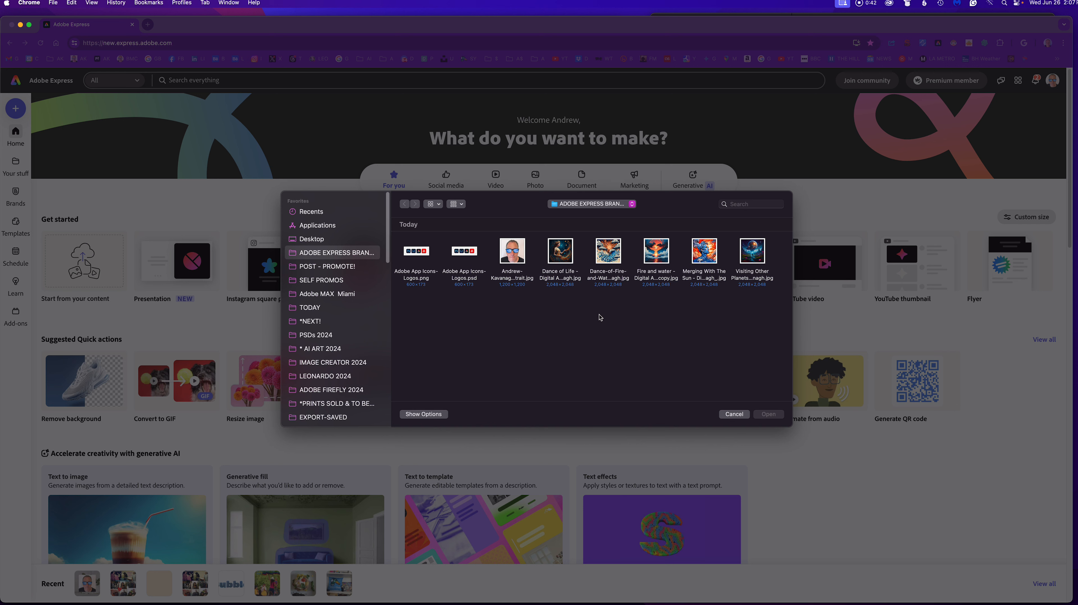
click(657, 257)
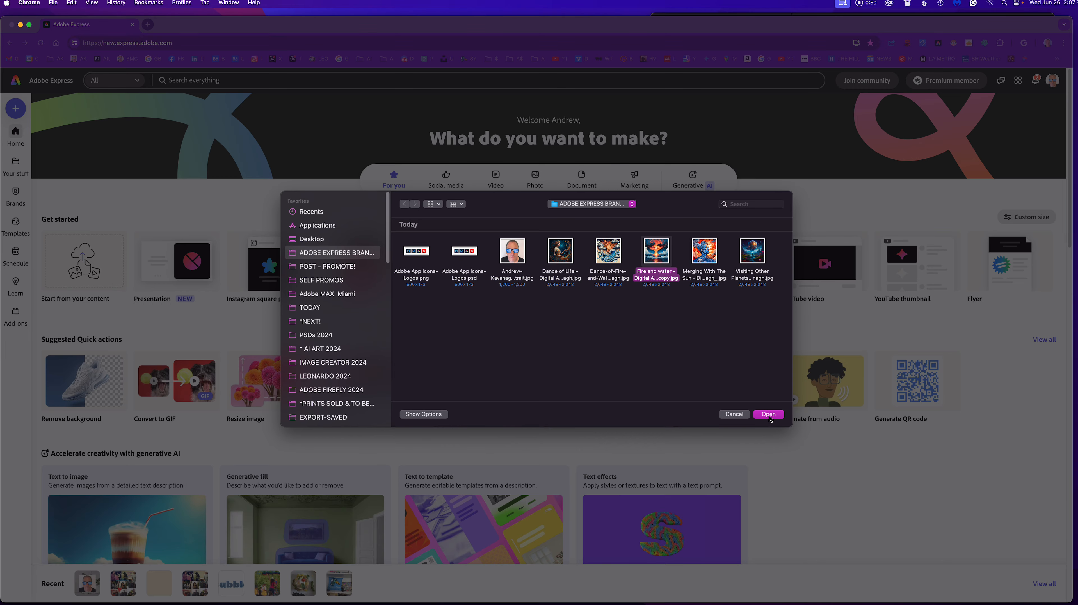
click(769, 415)
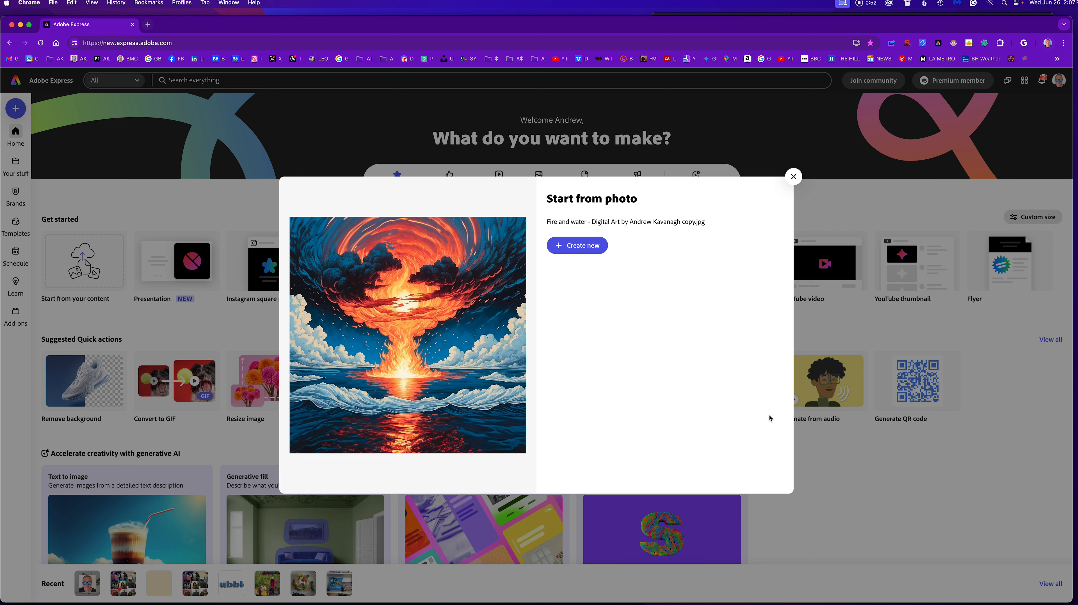
- Create a new custom-size file in pixels from the uploaded photo, entering its width and height
click(578, 246)
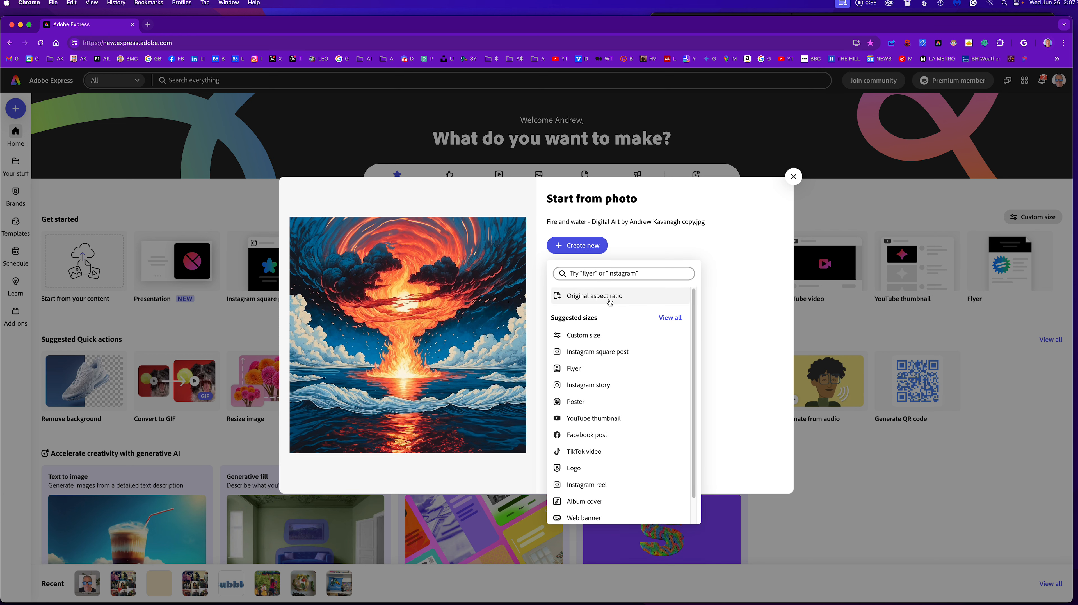
click(595, 336)
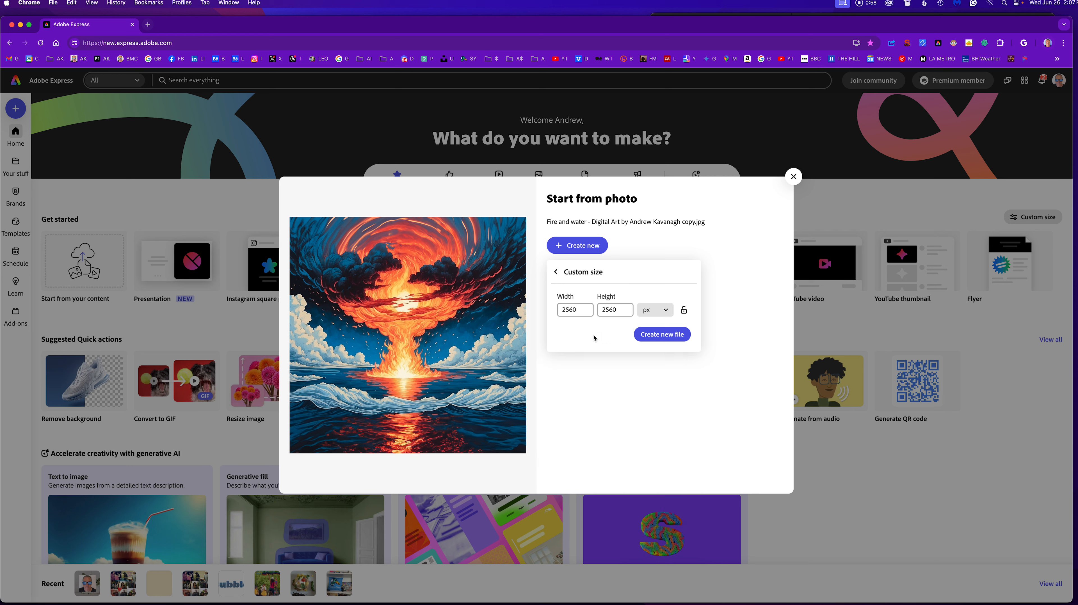
drag(566, 310, 583, 310)
text(0)
double_click(631, 311)
text(2)
click(670, 336)
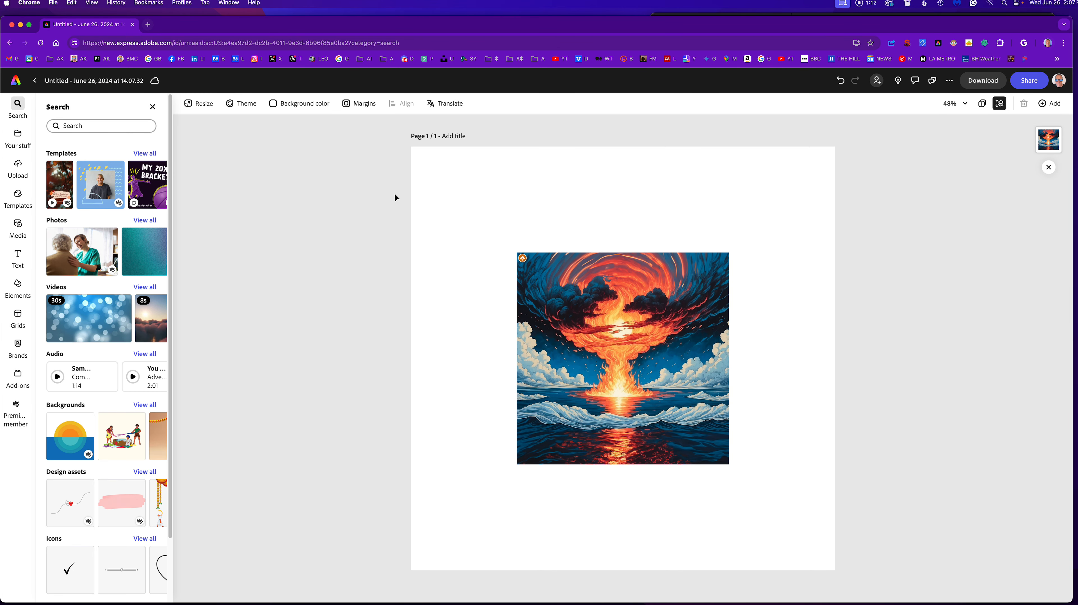
- Rename the file "Adobe Express Branding"
click(134, 82)
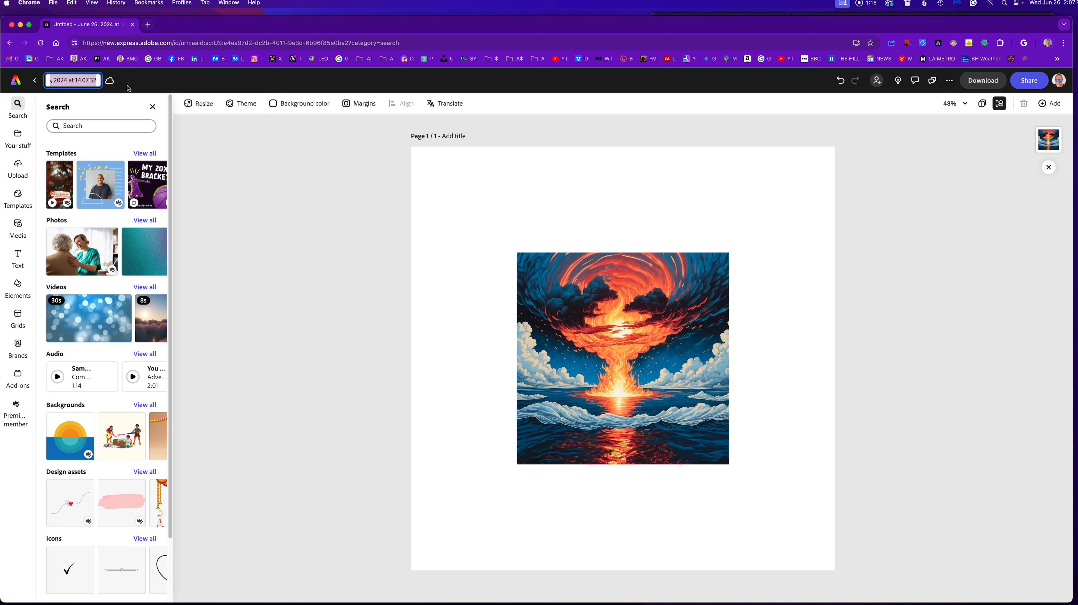
text(Adobe Express)
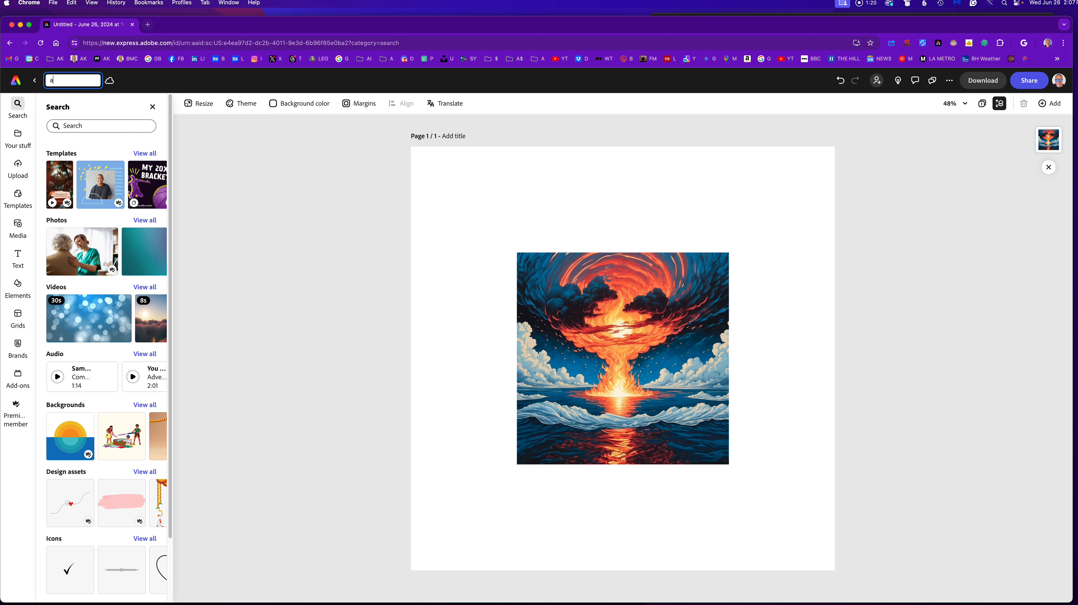
text( Branding)
key(Return)
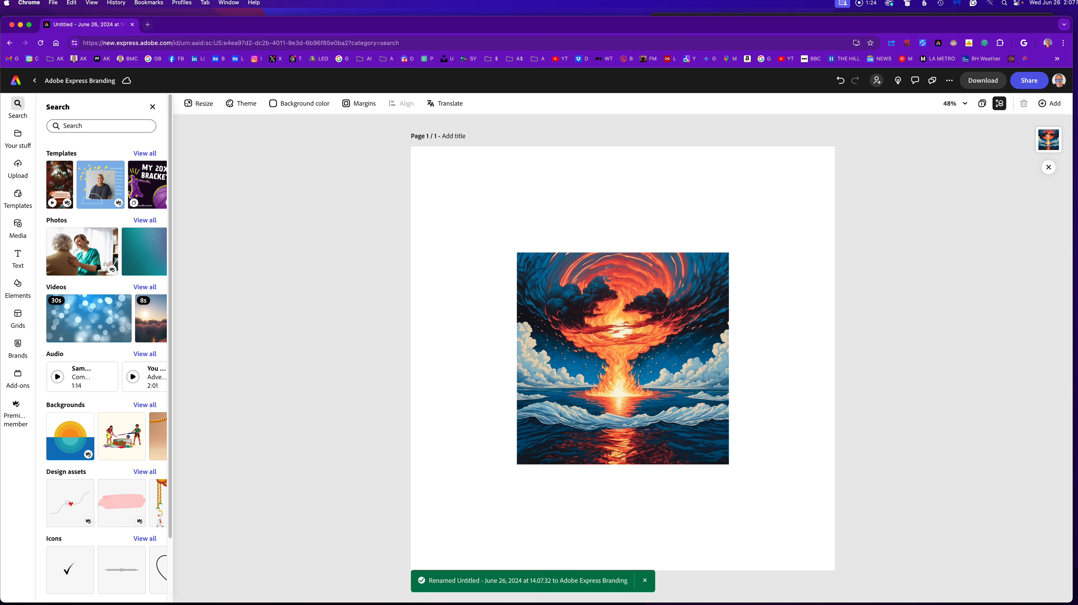
- Set the fire-and-water image as the page background
click(642, 347)
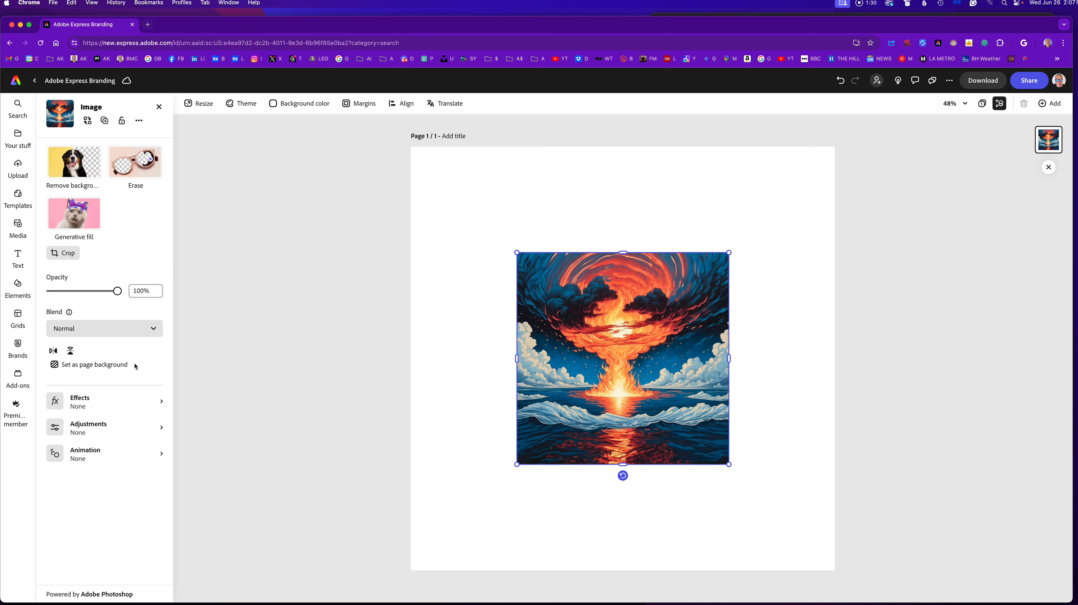
click(96, 365)
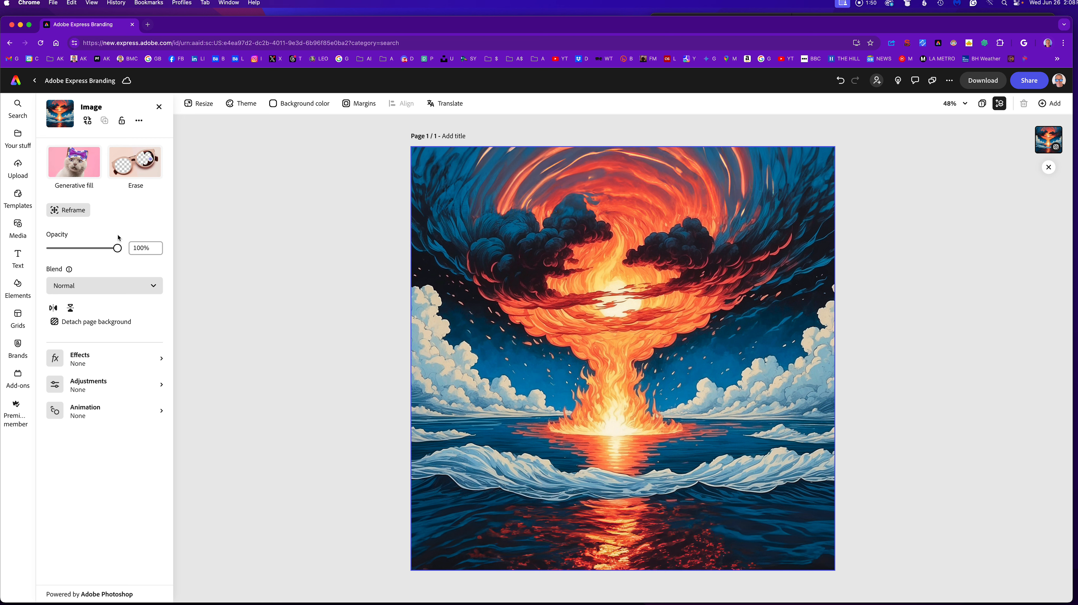
- Upload the portrait photo from the device and add it to the page
click(17, 227)
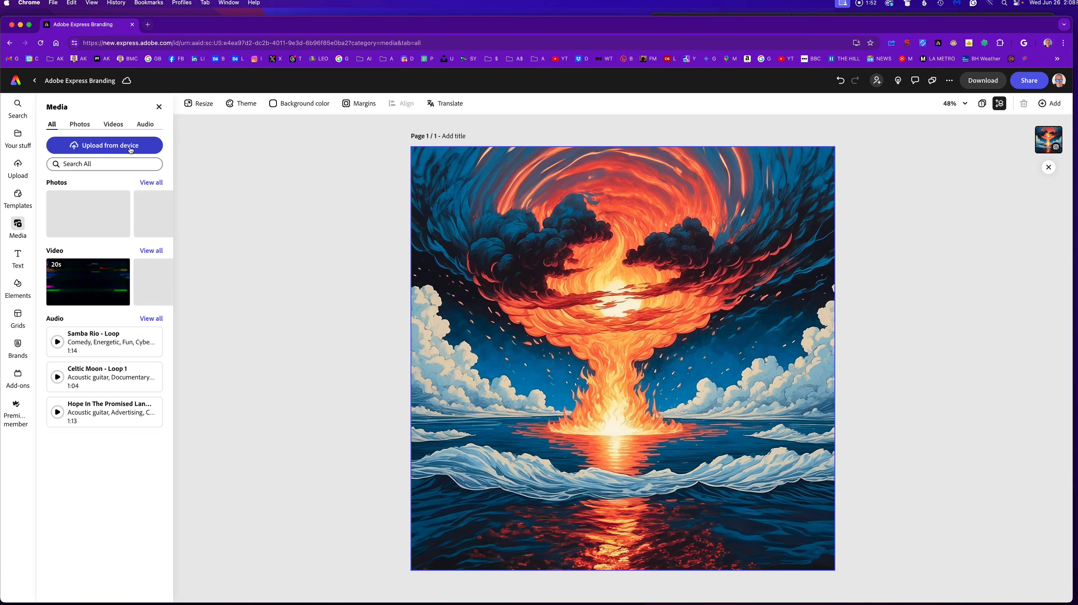
click(120, 147)
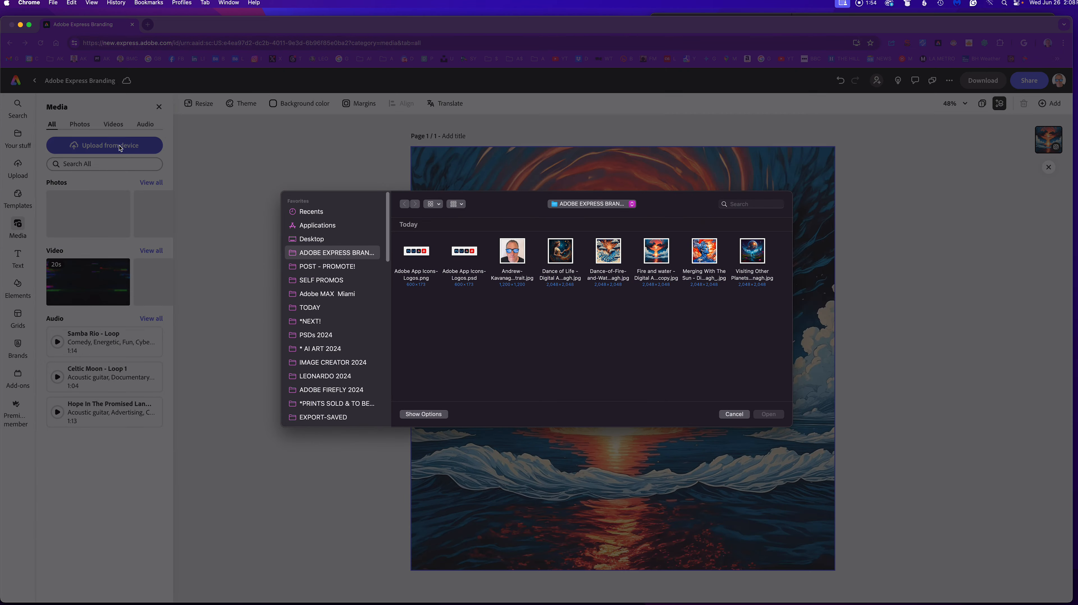
click(512, 251)
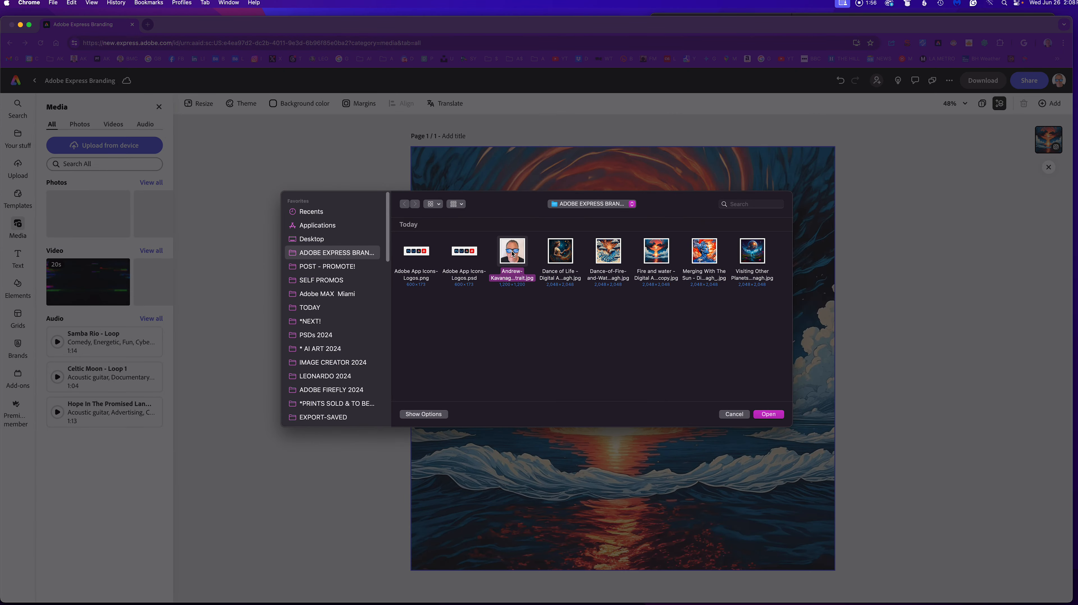
click(775, 416)
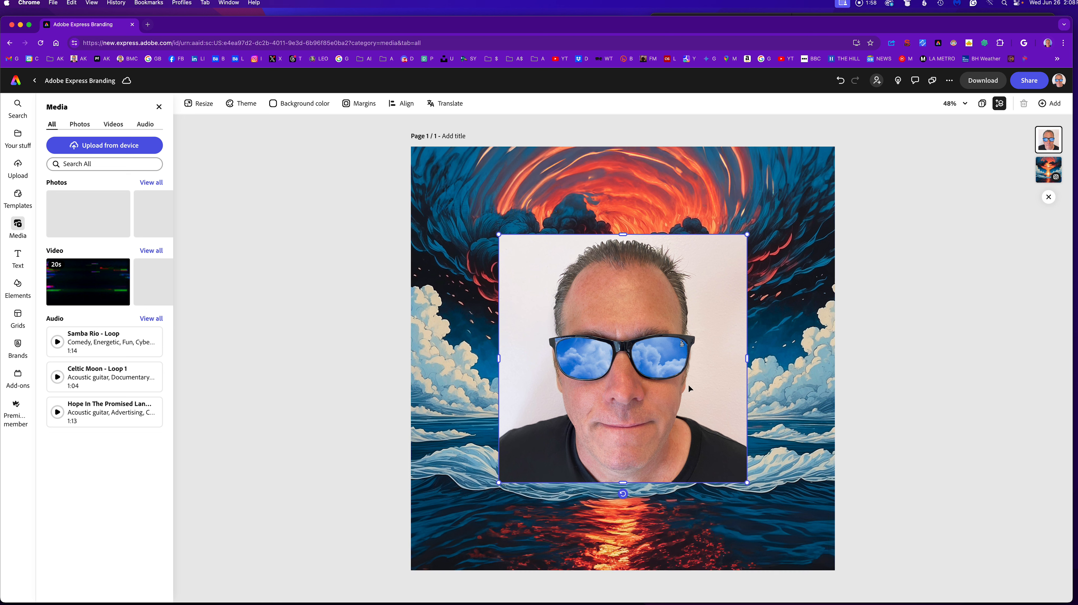
- Scale the portrait down to about a third of the page width and place it in the page's upper middle
drag(688, 384, 687, 349)
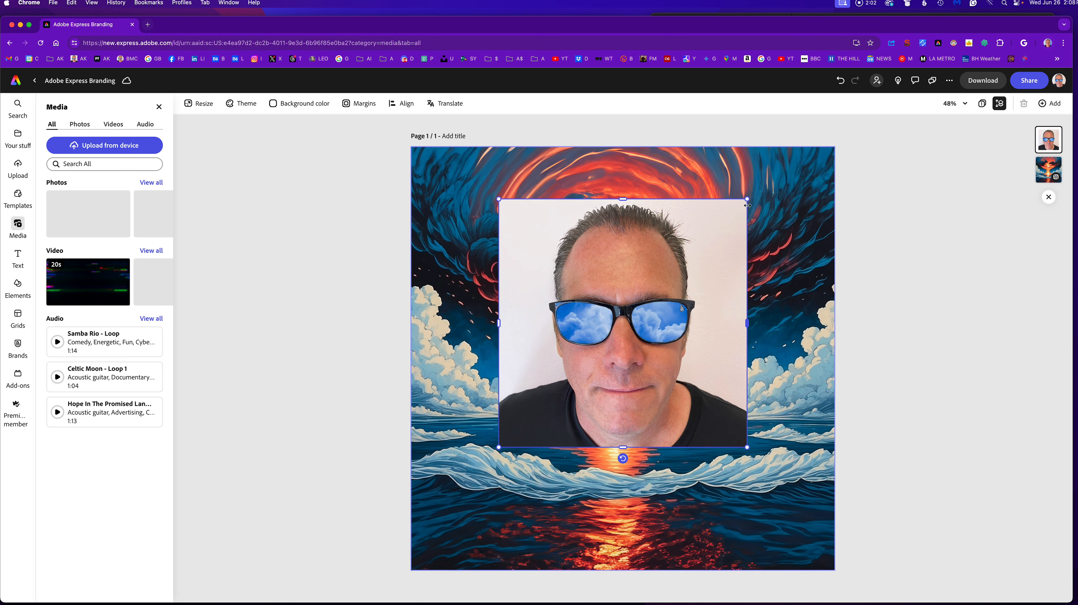
drag(748, 199, 708, 257)
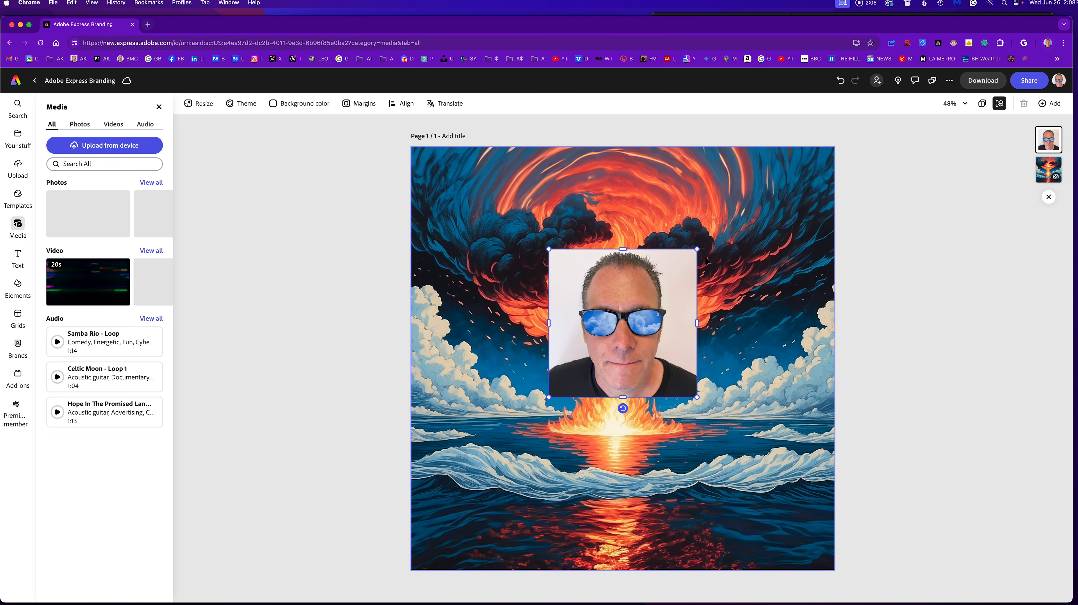
drag(686, 309, 680, 261)
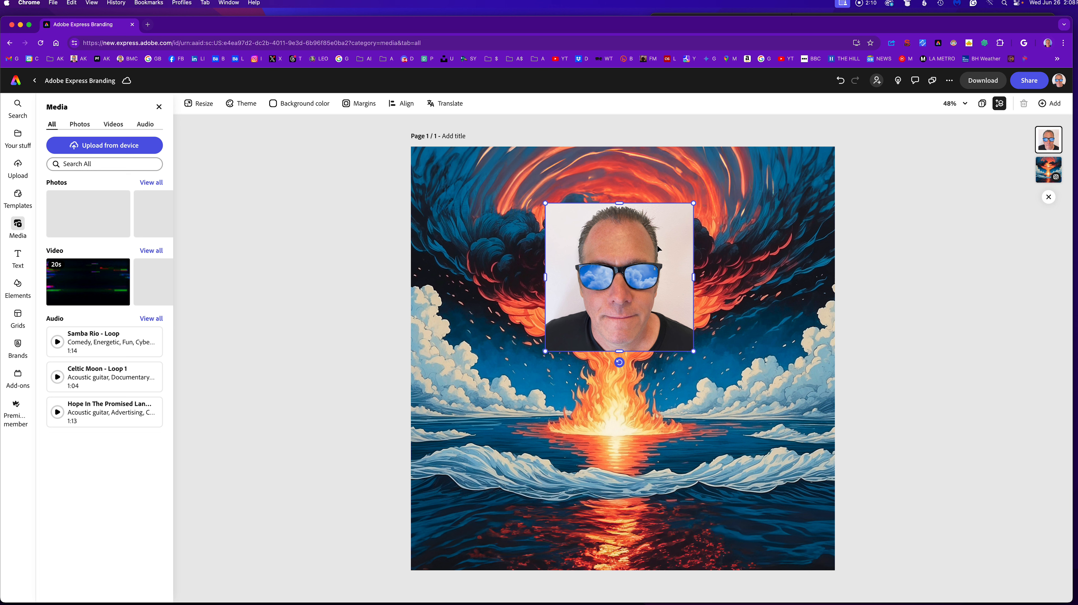
- Crop the portrait photo to a circle shape
click(658, 312)
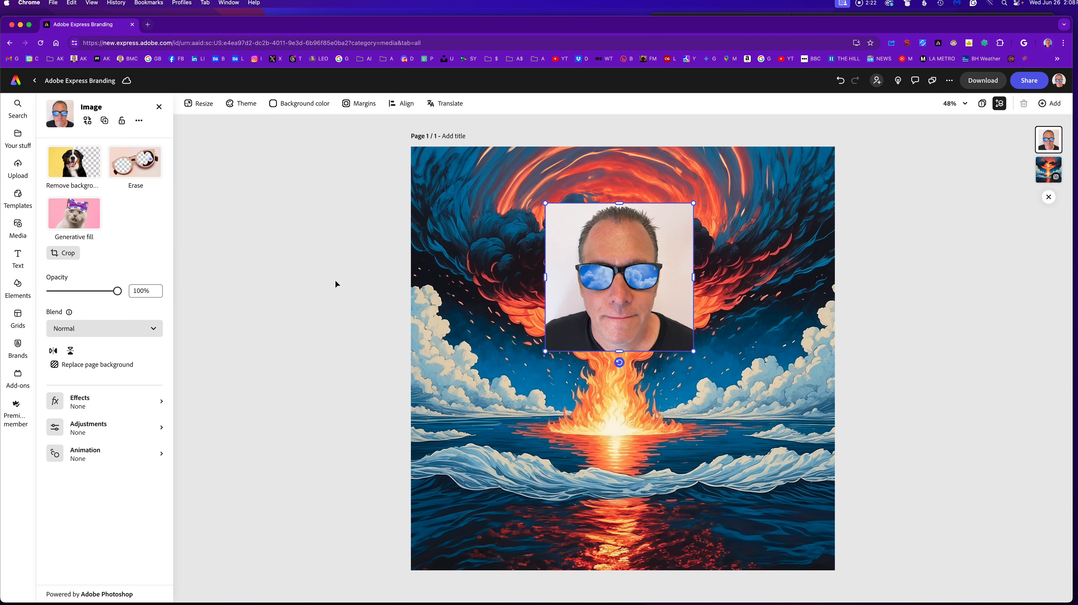
click(71, 254)
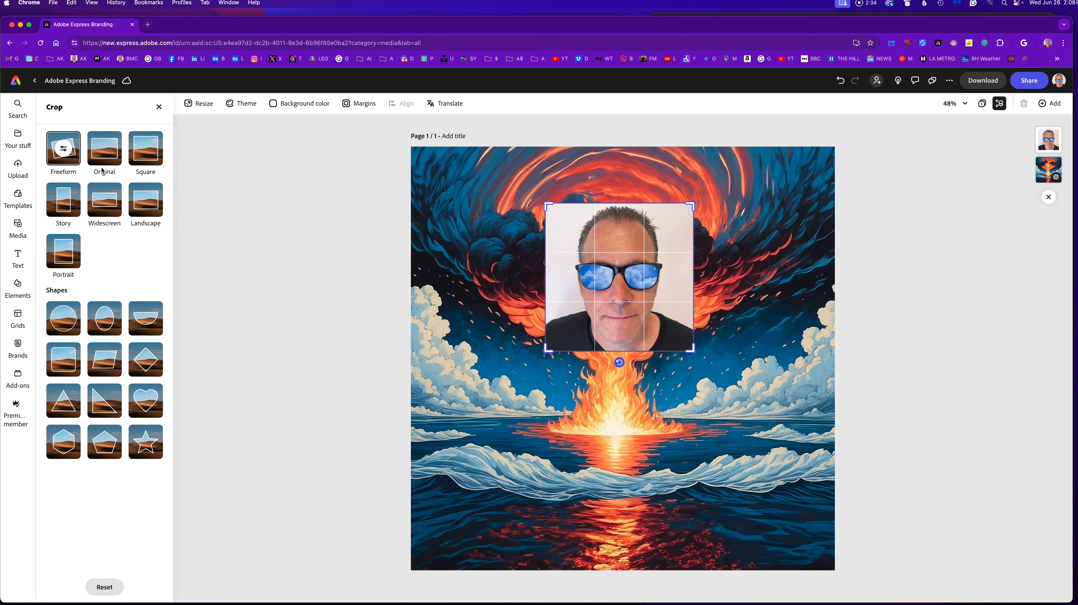
click(69, 322)
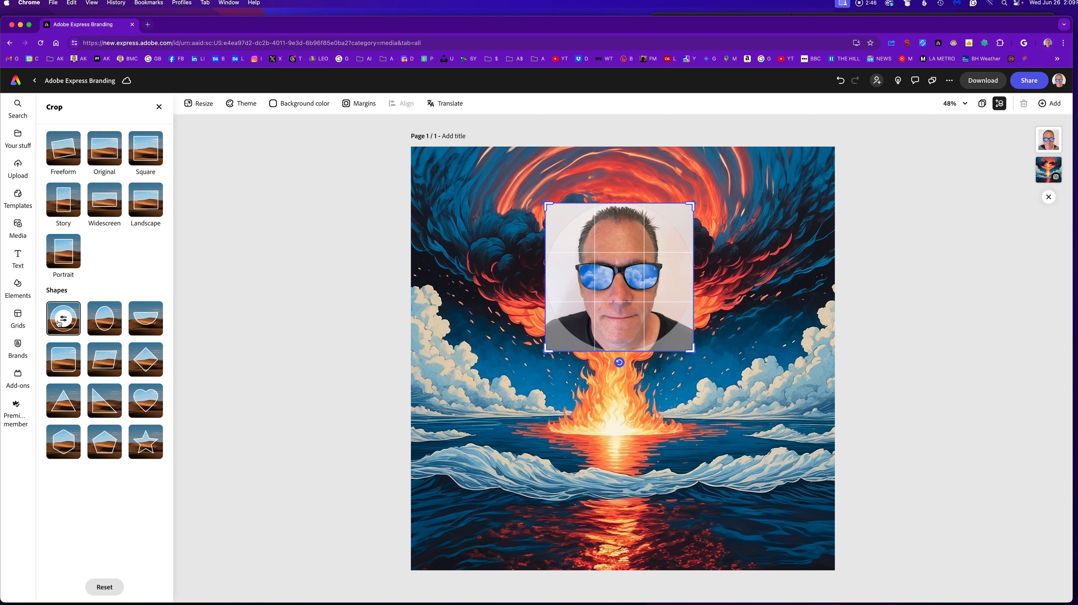
click(63, 322)
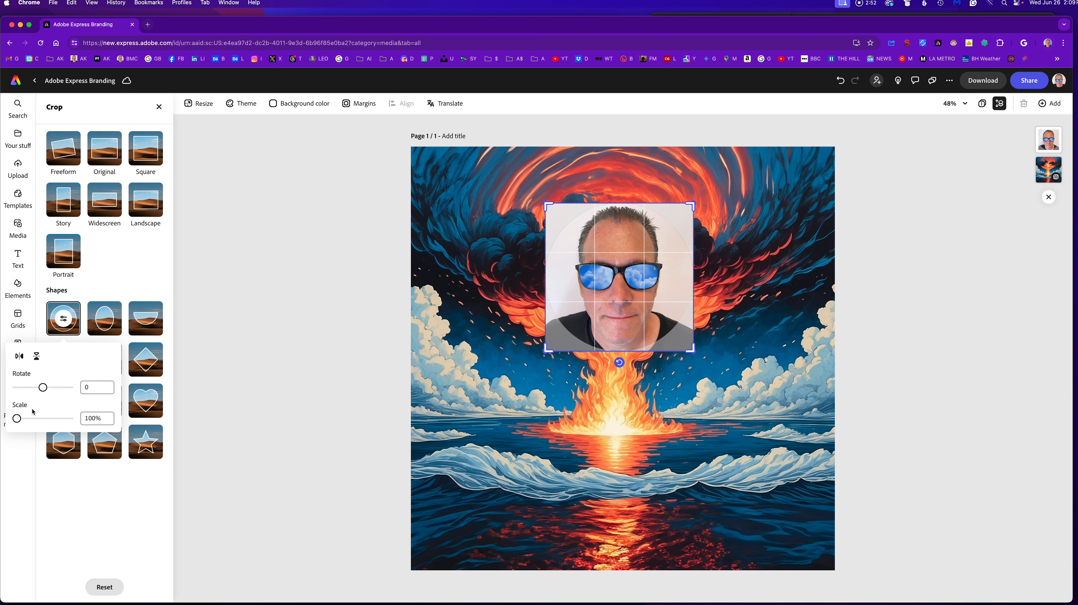
click(294, 298)
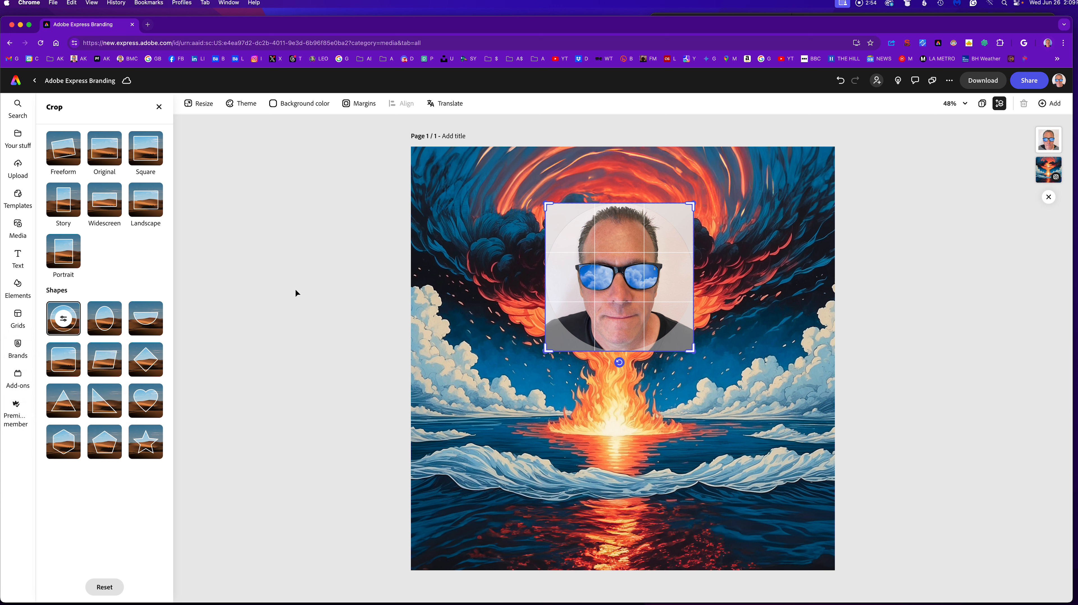
click(295, 293)
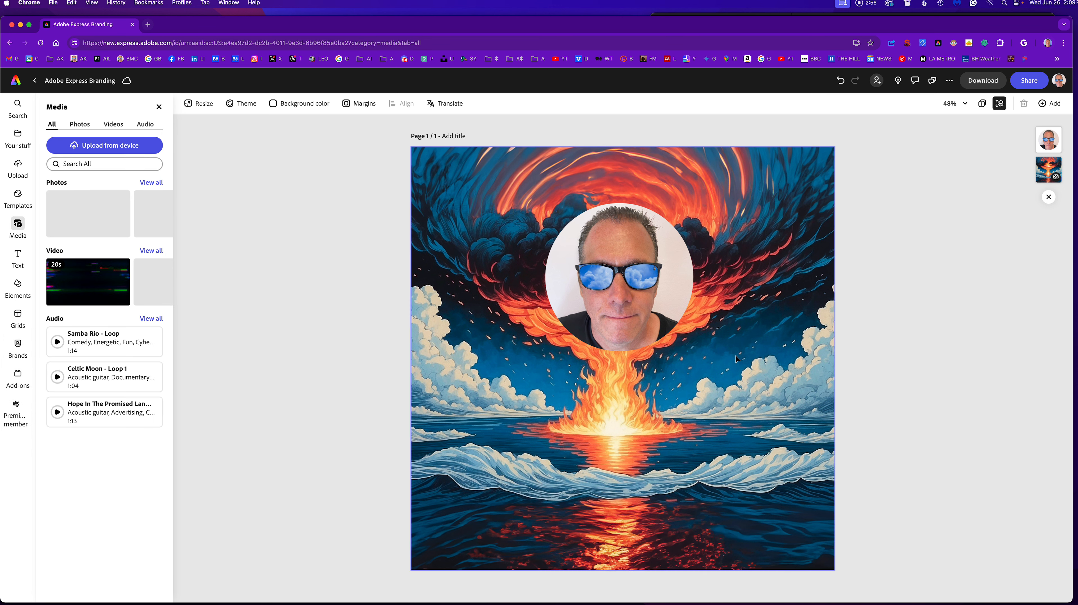
- Shrink the circular portrait slightly about its centre and align it with the page's vertical centre line
click(646, 299)
key(alt)
drag(693, 204, 684, 214)
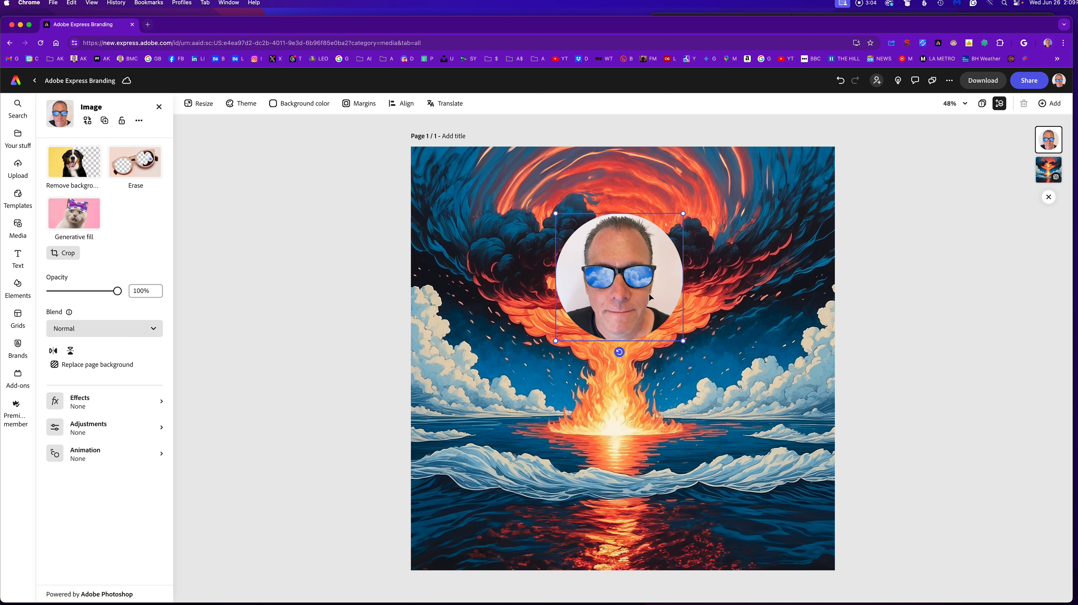
mouse_move(648, 293)
mouse_down()
mouse_move(605, 285)
mouse_move(711, 290)
mouse_move(656, 275)
mouse_move(644, 284)
mouse_move(659, 290)
mouse_move(639, 288)
mouse_move(653, 289)
mouse_up()
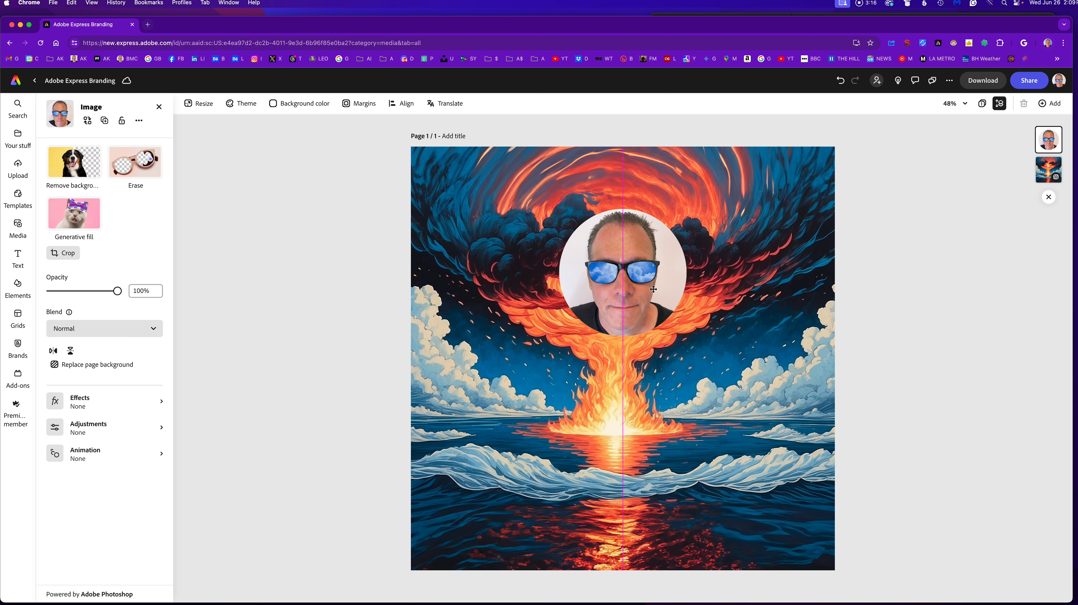
drag(653, 290, 652, 288)
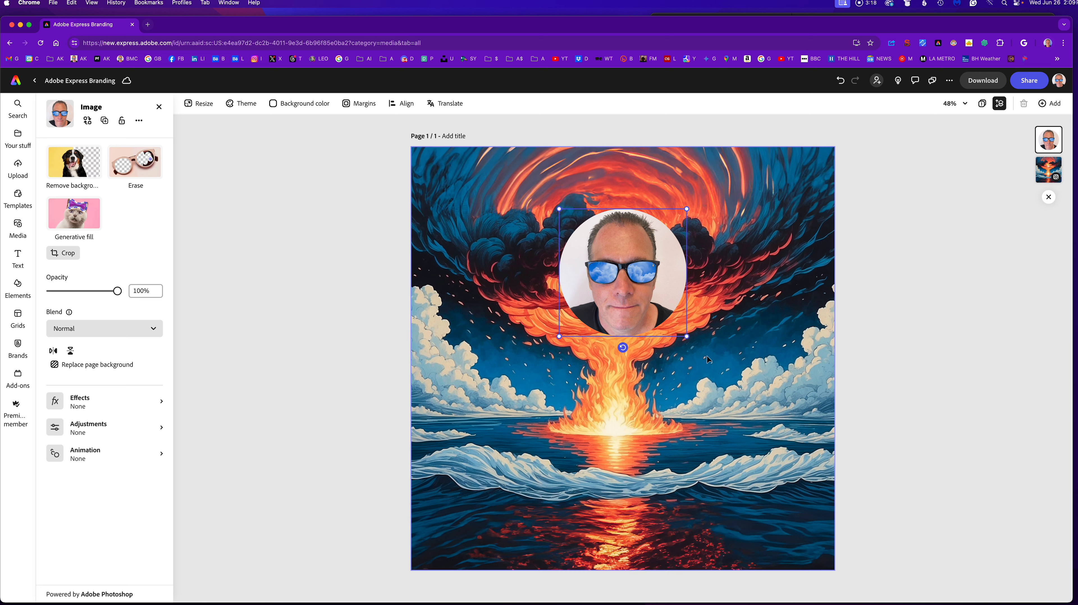
click(733, 348)
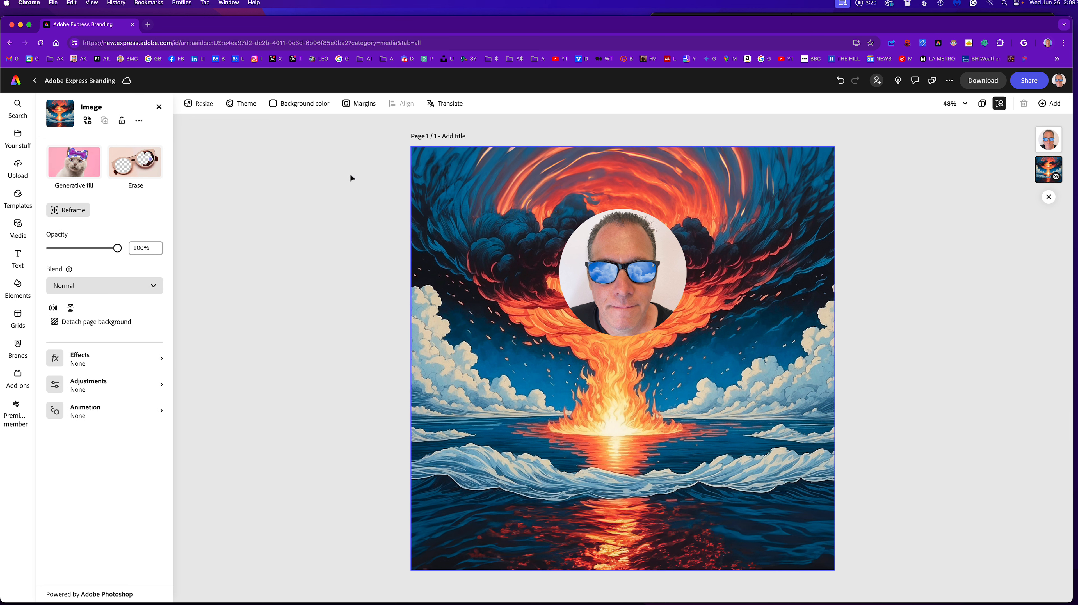
- Add the black "Photoshop and Photography Group" logo from the saved Digital Artist brand to the page
click(18, 350)
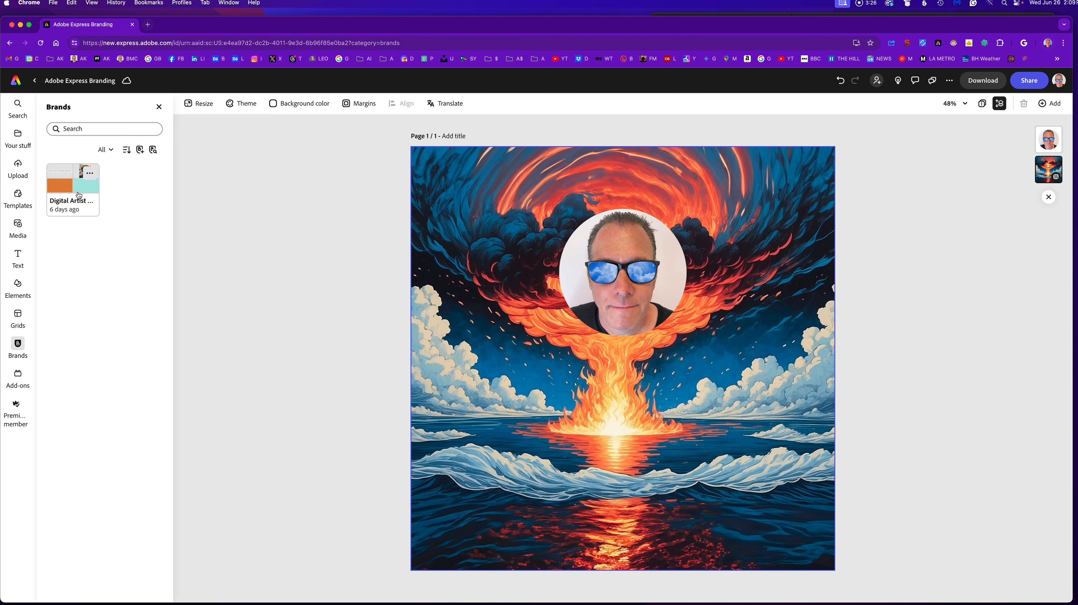
click(82, 203)
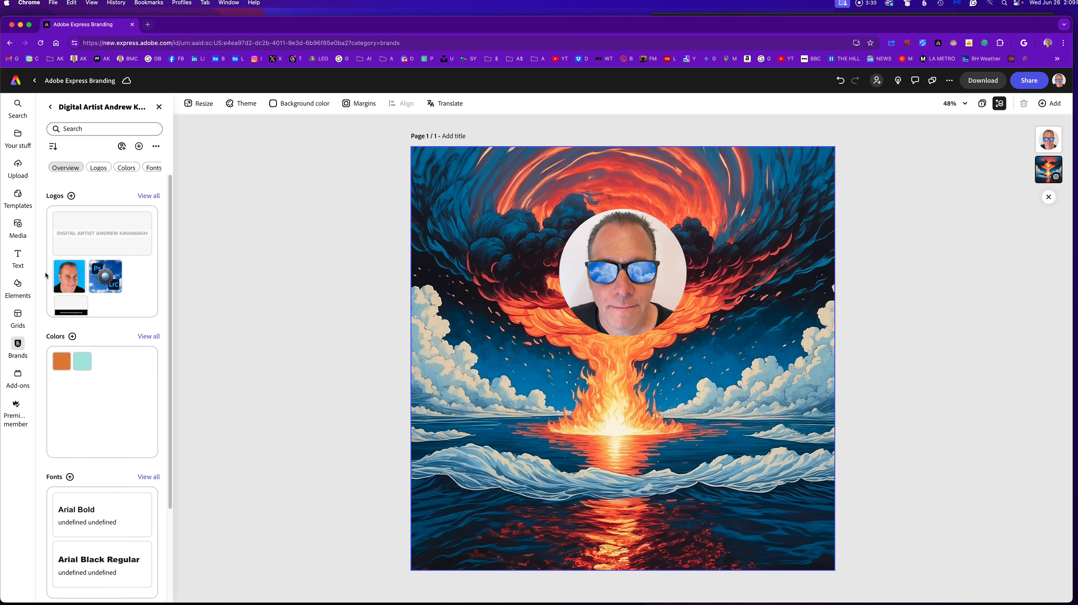
click(66, 315)
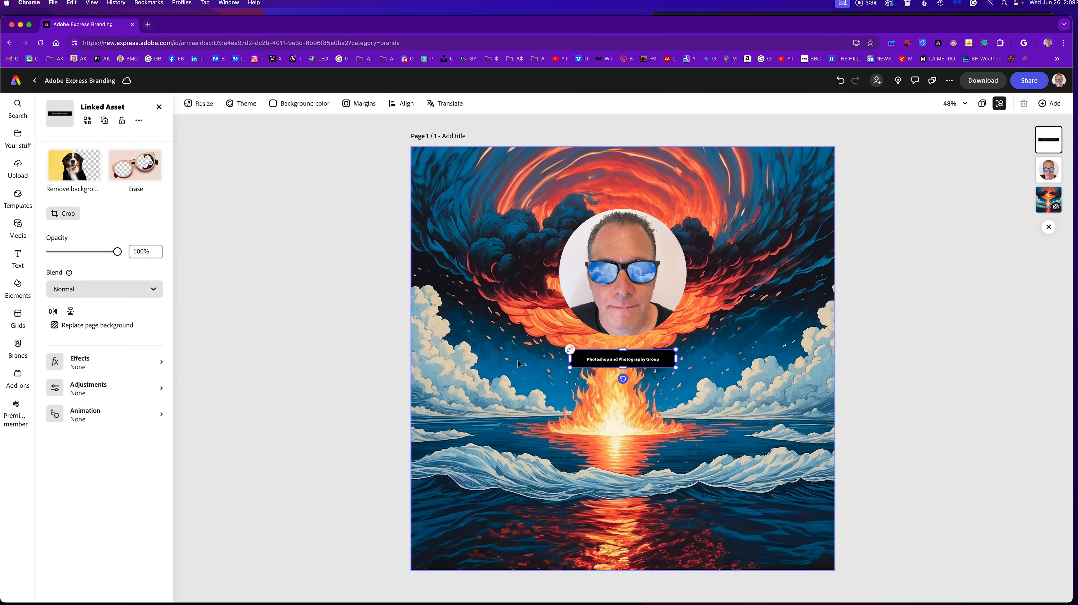
- Enlarge the black "Photoshop and Photography Group" banner below the portrait to about five-sixths of the page width
mouse_move(641, 364)
mouse_down()
mouse_move(640, 377)
mouse_move(646, 360)
mouse_up()
drag(555, 368, 444, 387)
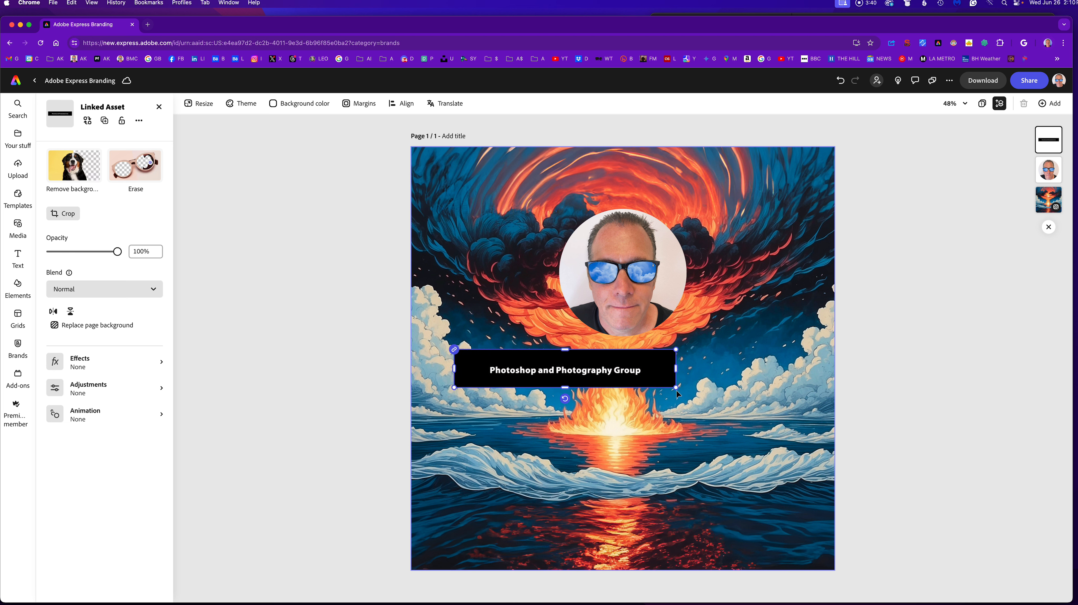
drag(676, 388, 816, 391)
drag(810, 352, 807, 351)
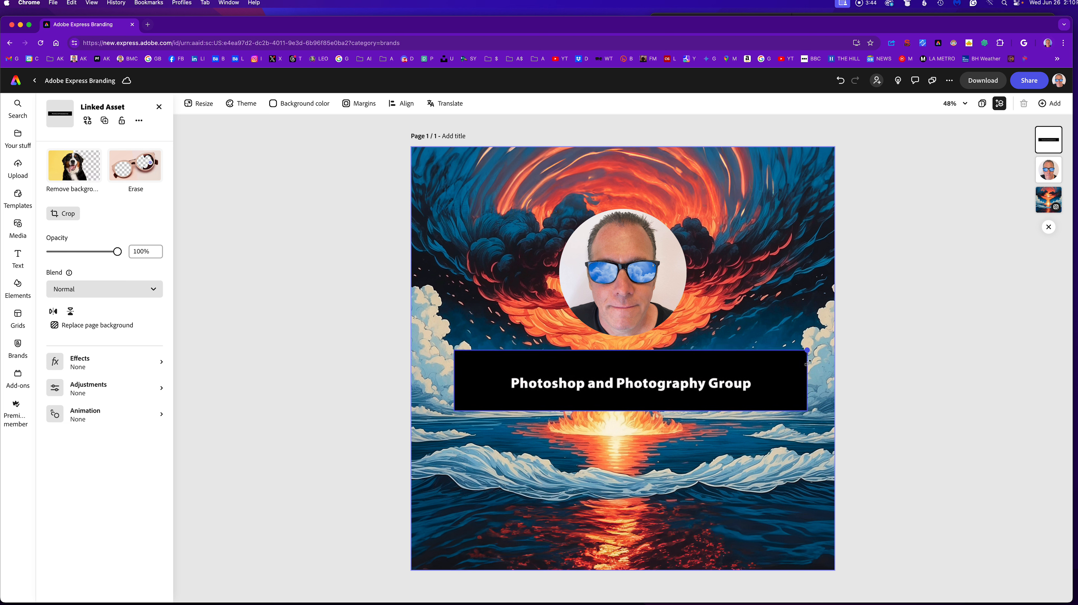
- Crop the black banner's upper and lower edges to leave a slim strip around its text
drag(632, 352, 634, 390)
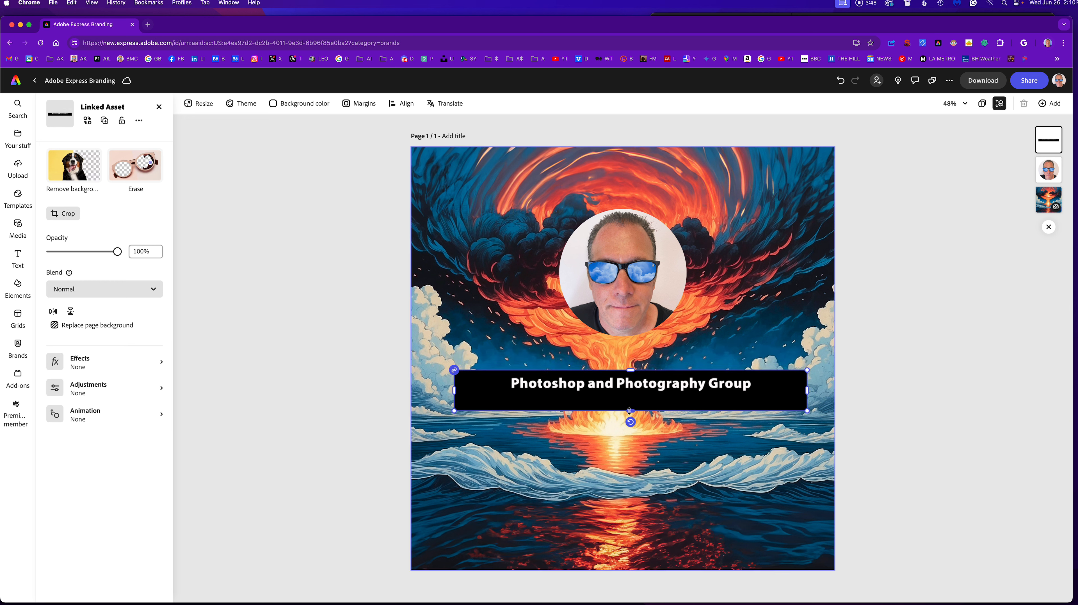
double_click(598, 386)
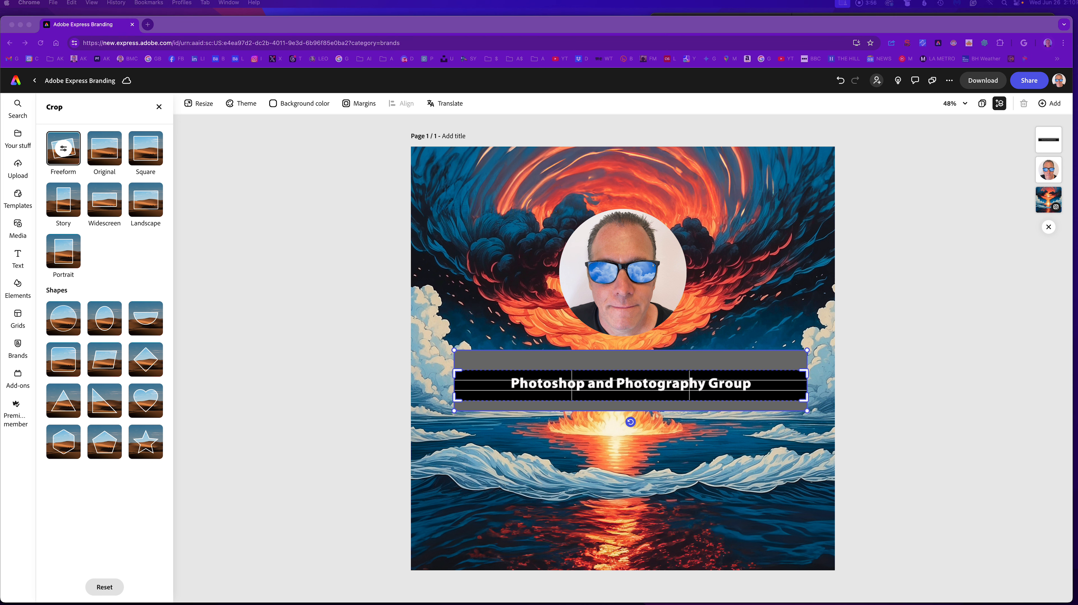
click(672, 386)
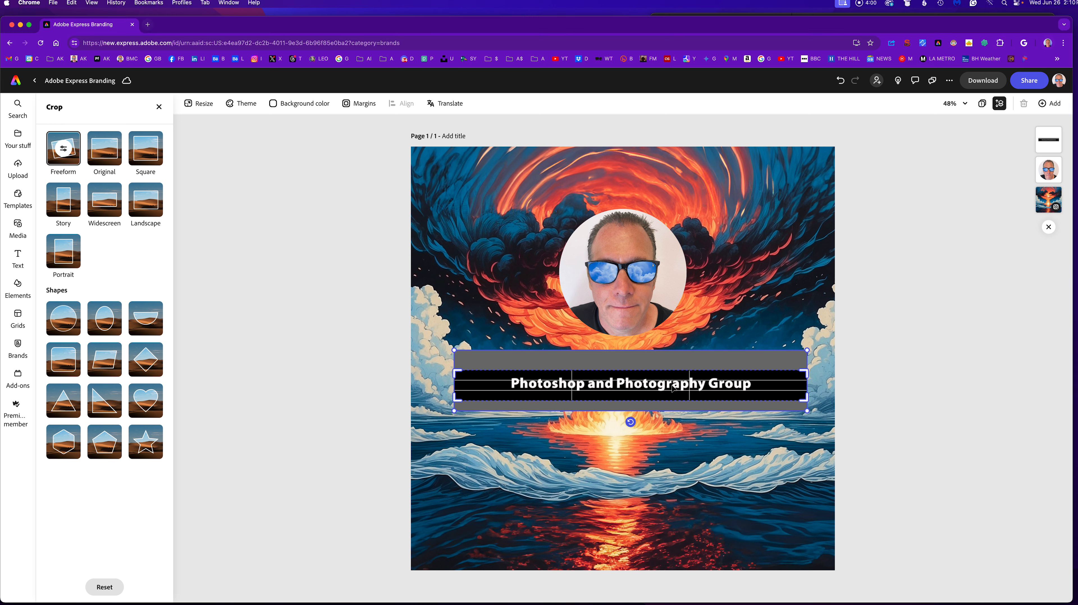
click(308, 374)
click(561, 387)
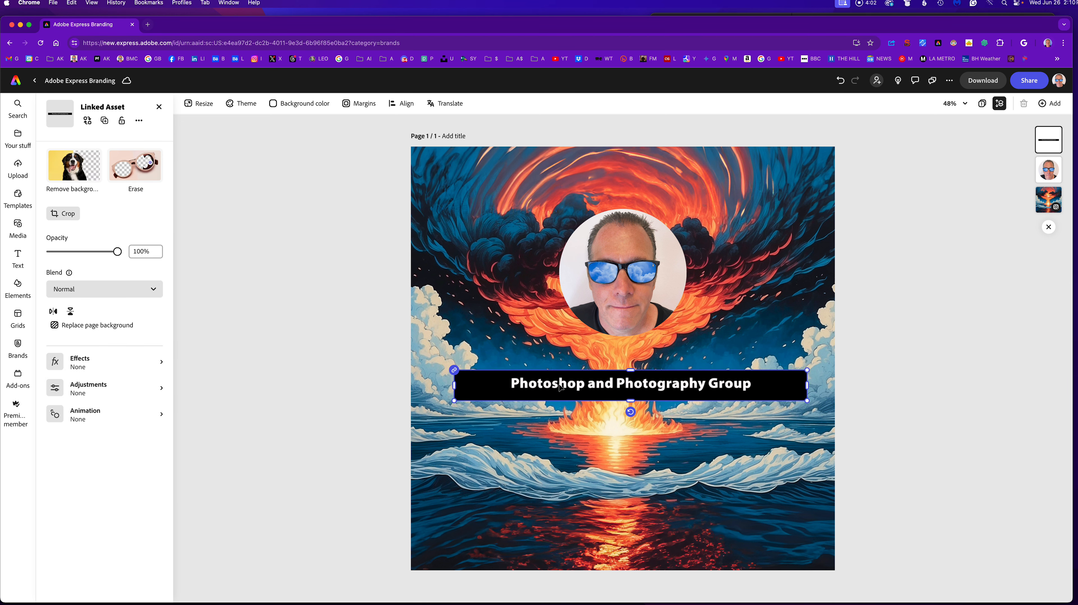
- Try repositioning the crop area of the "Photoshop and Photography Group" banner, and delete the banner from the page
double_click(559, 388)
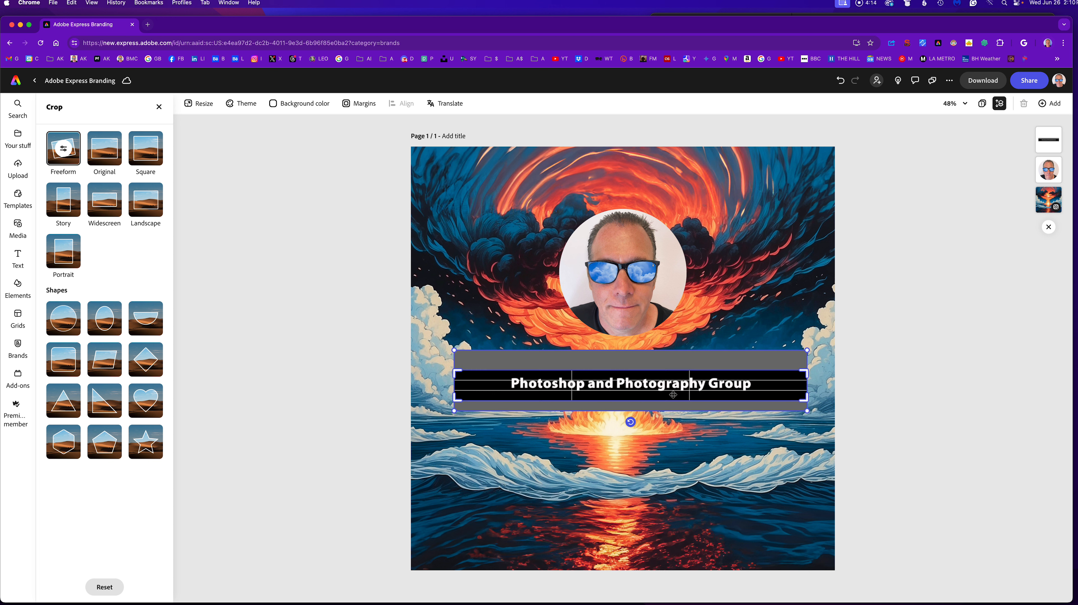
drag(690, 394, 680, 364)
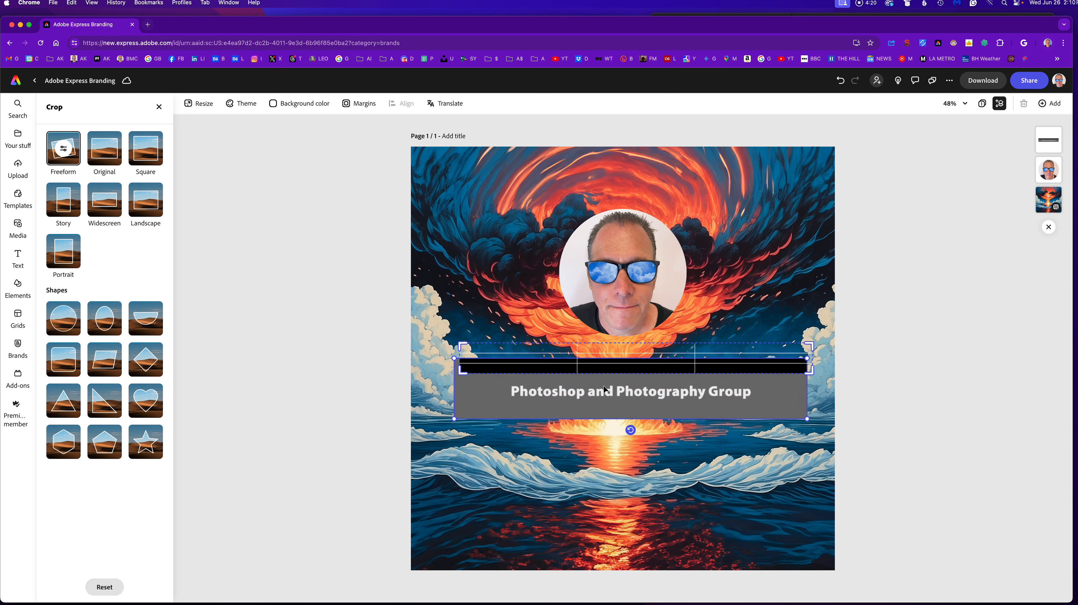
key(Delete)
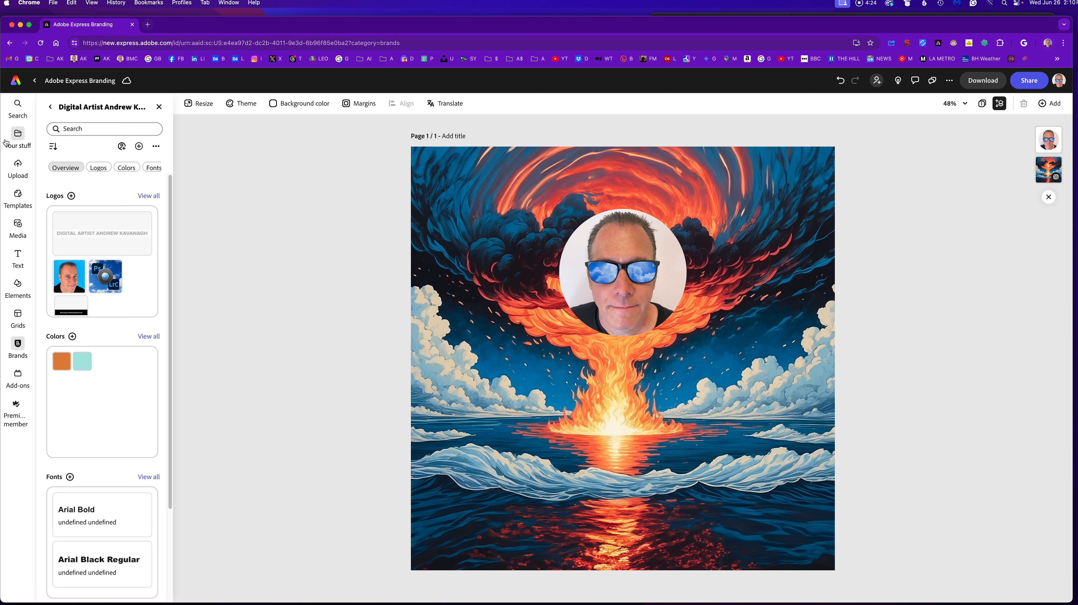
- Browse the text template categories and display the full Phrases collection
click(17, 256)
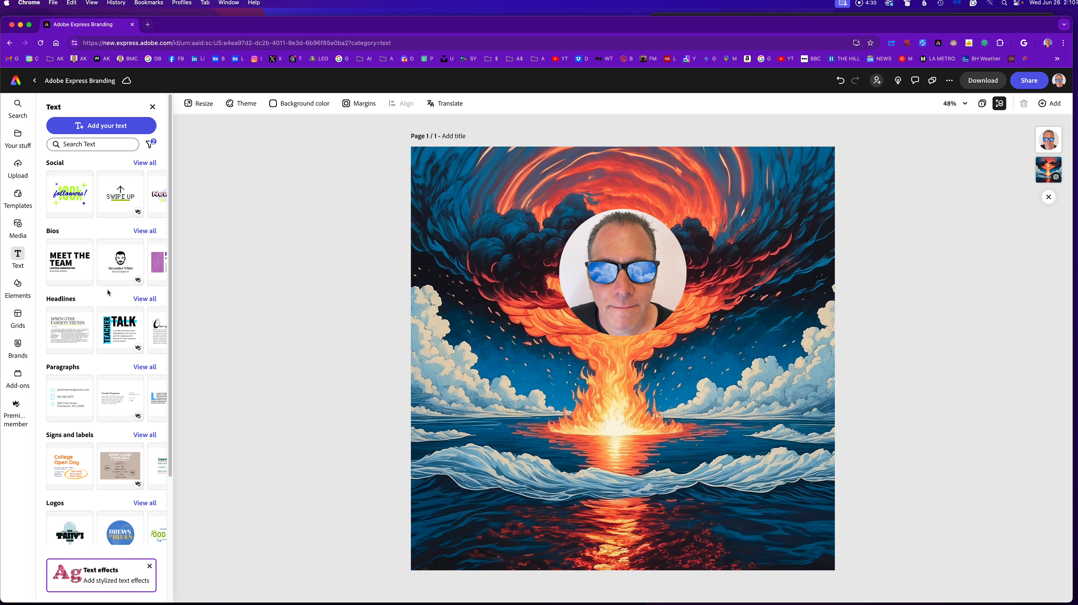
scroll(109, 293, down, 2)
scroll(108, 293, down, 2)
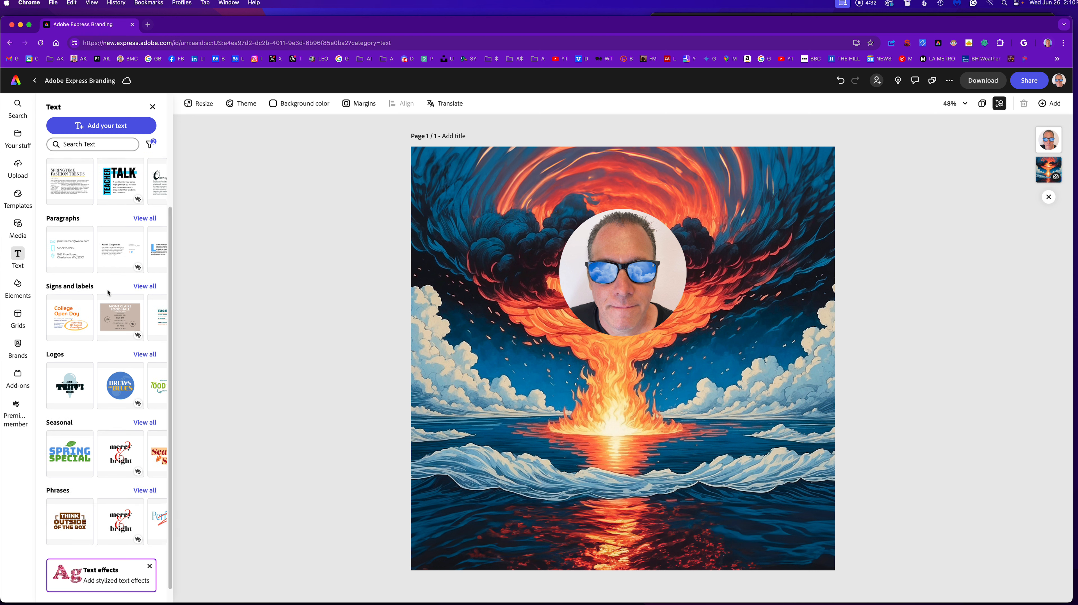
scroll(108, 292, up, 2)
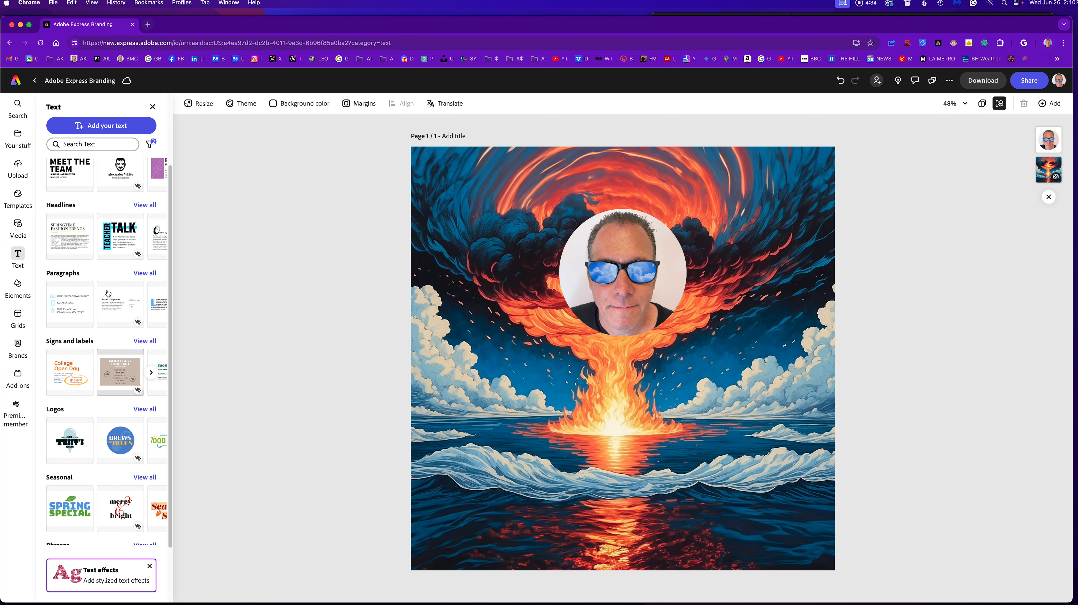
scroll(109, 417, down, 2)
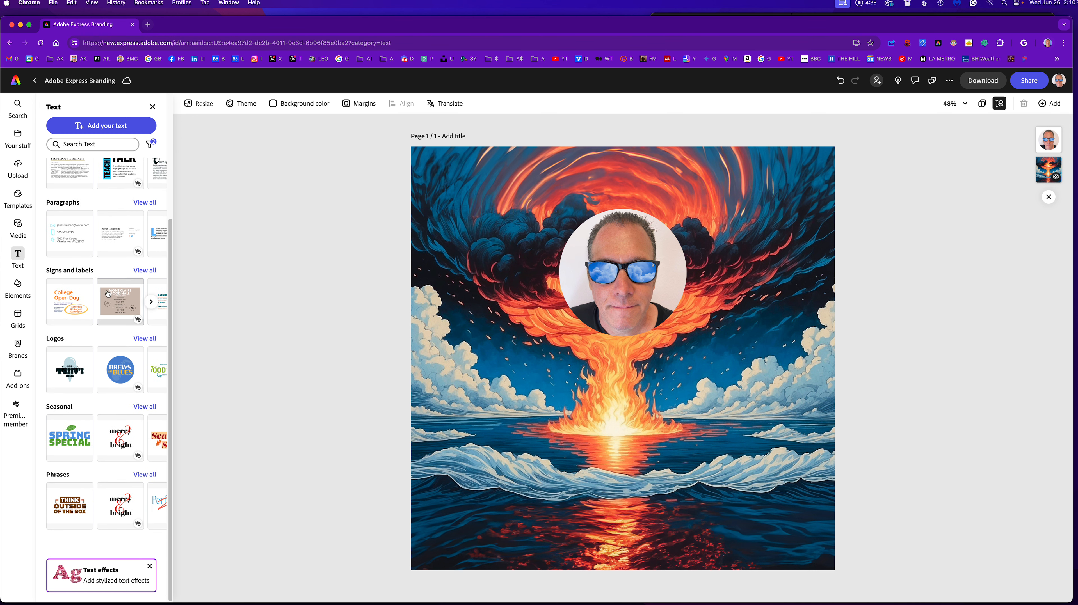
click(144, 476)
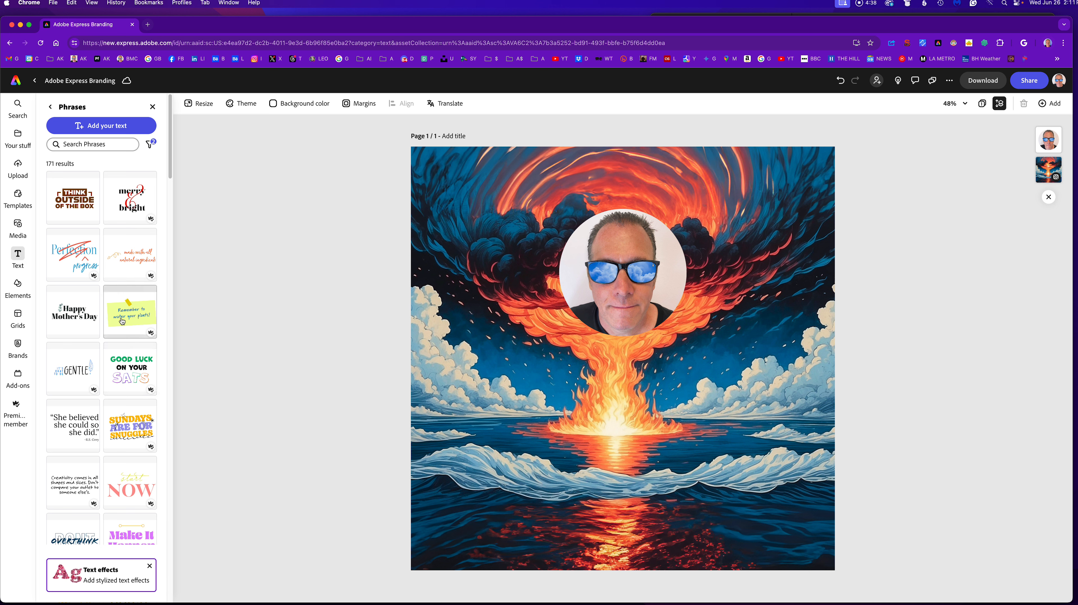
- Look through the Phrases text designs for one that suits the graphic, ending back at the start of the collection
scroll(117, 232, down, 1)
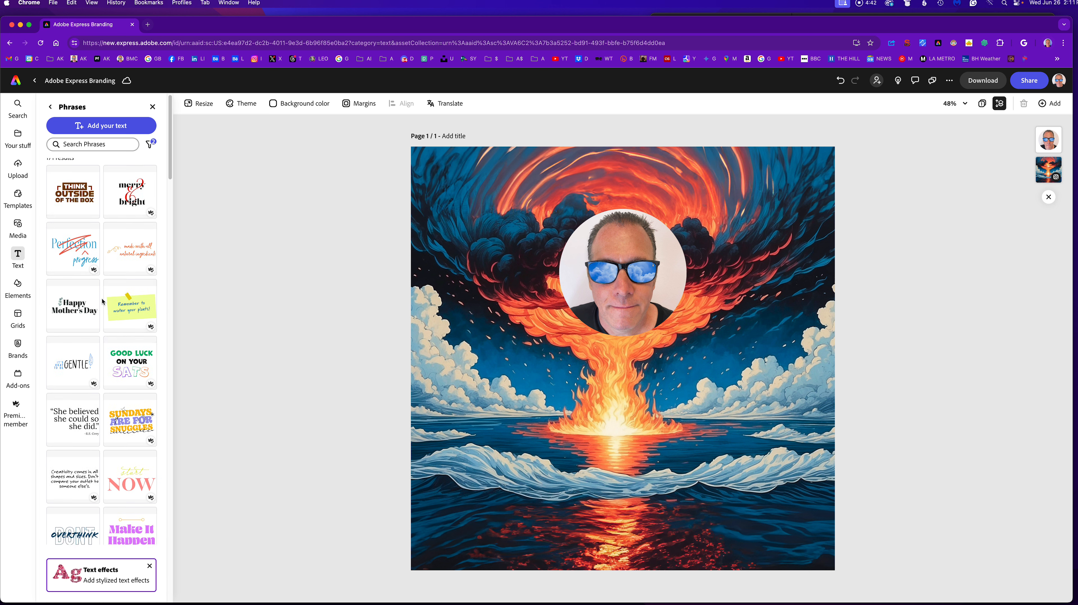
scroll(141, 447, down, 5)
scroll(141, 447, down, 15)
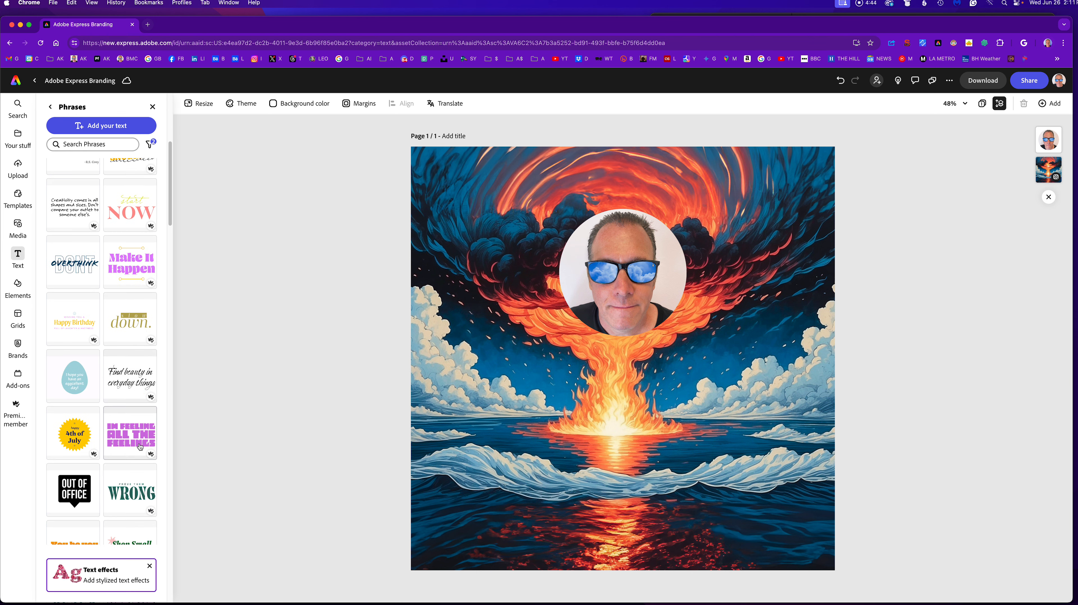
scroll(140, 446, down, 10)
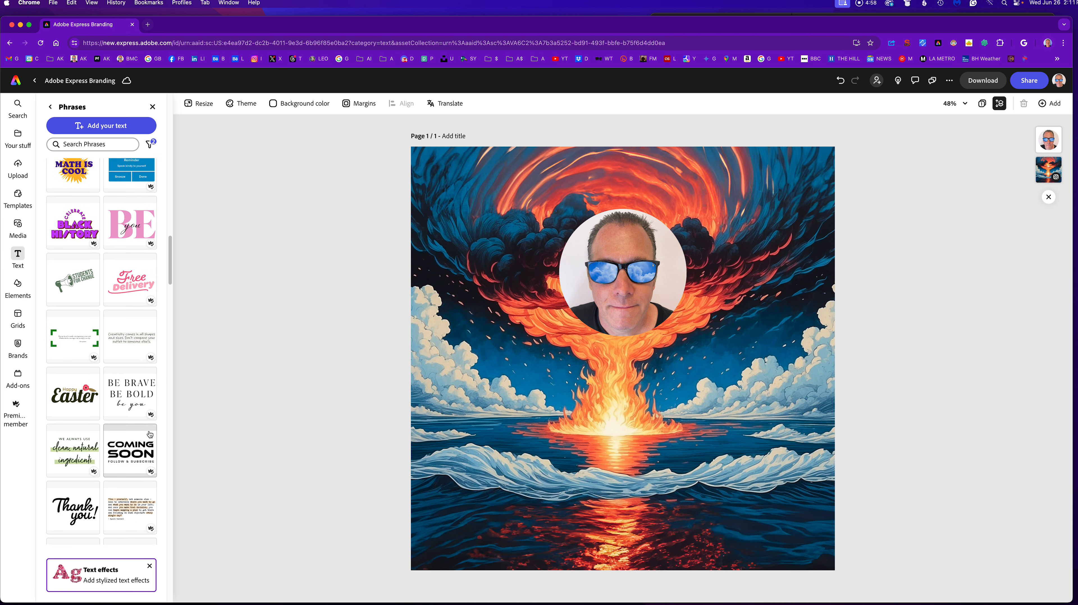
scroll(134, 444, down, 10)
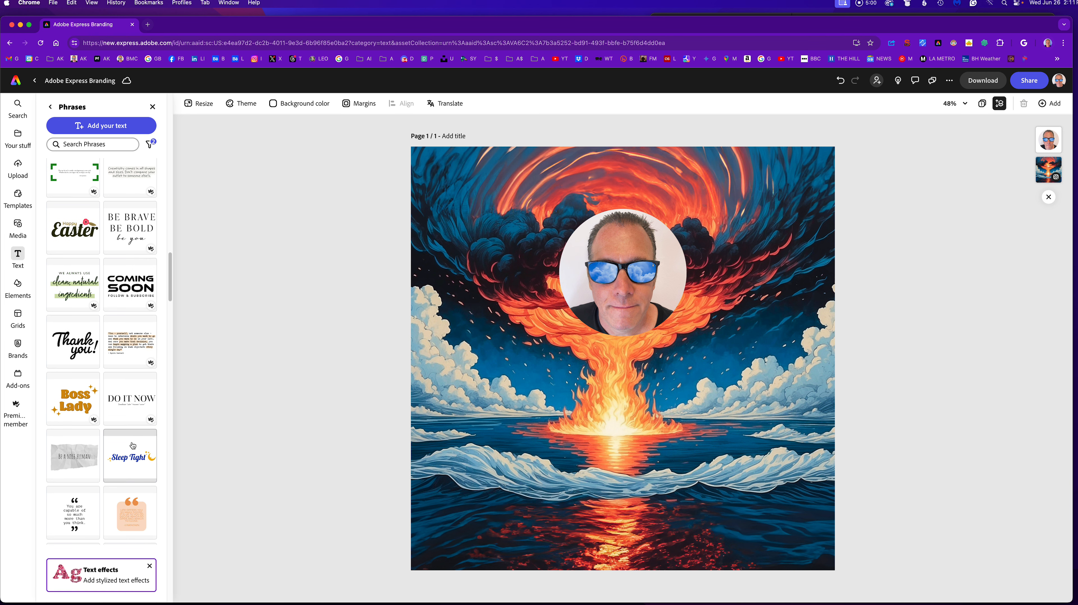
scroll(133, 445, down, 7)
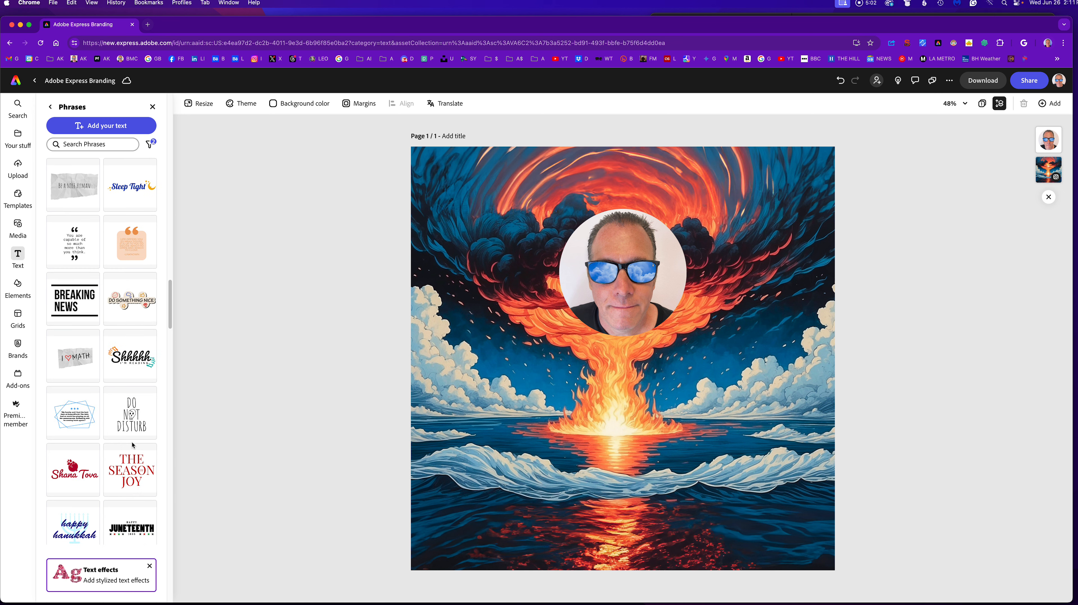
scroll(134, 445, down, 2)
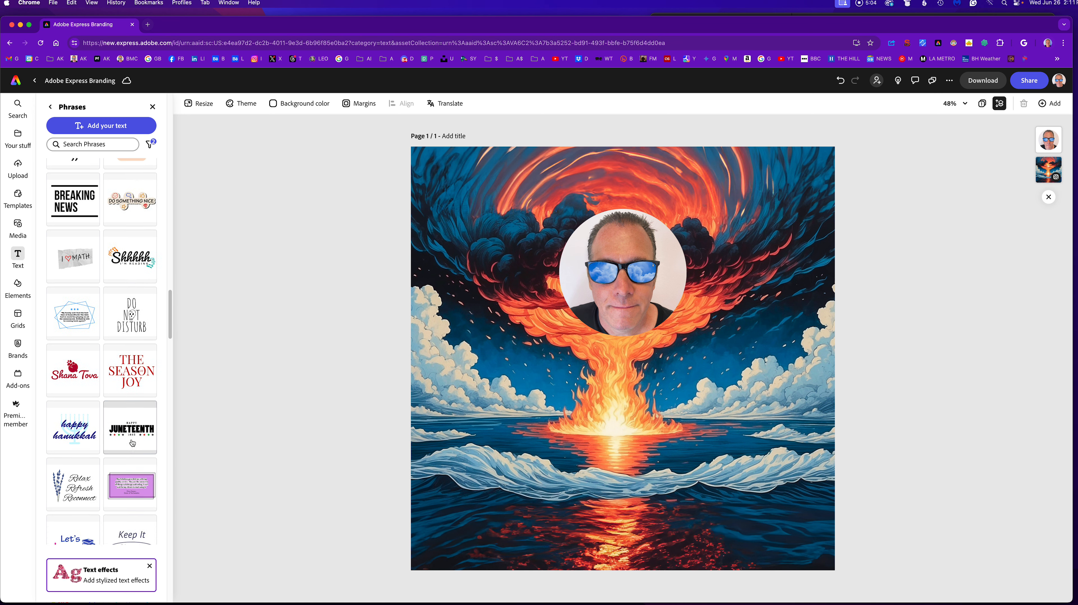
scroll(133, 443, down, 7)
scroll(133, 440, down, 10)
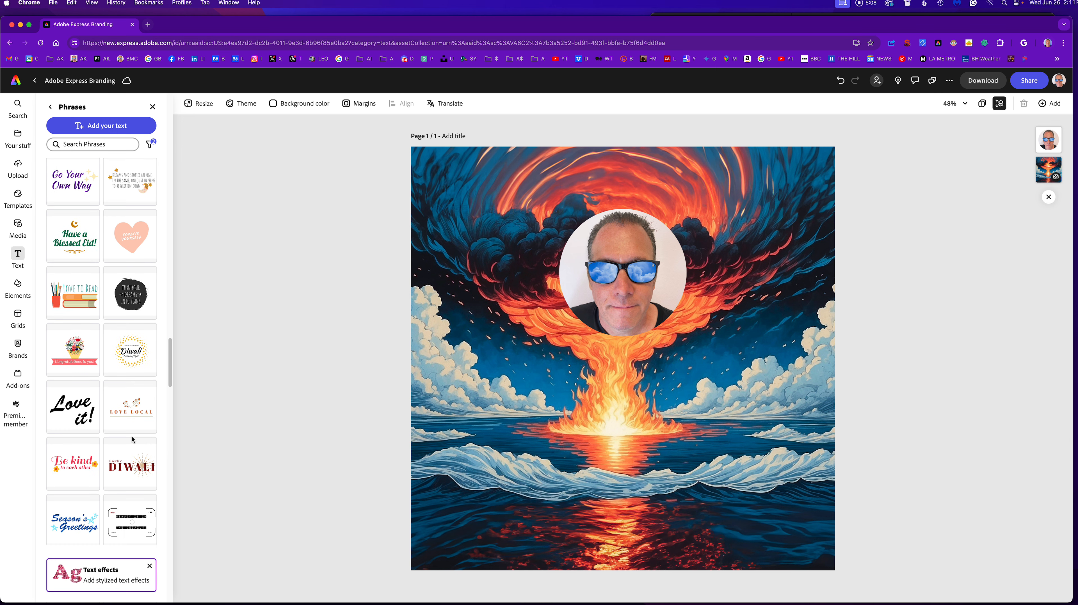
scroll(132, 440, down, 10)
scroll(133, 440, down, 10)
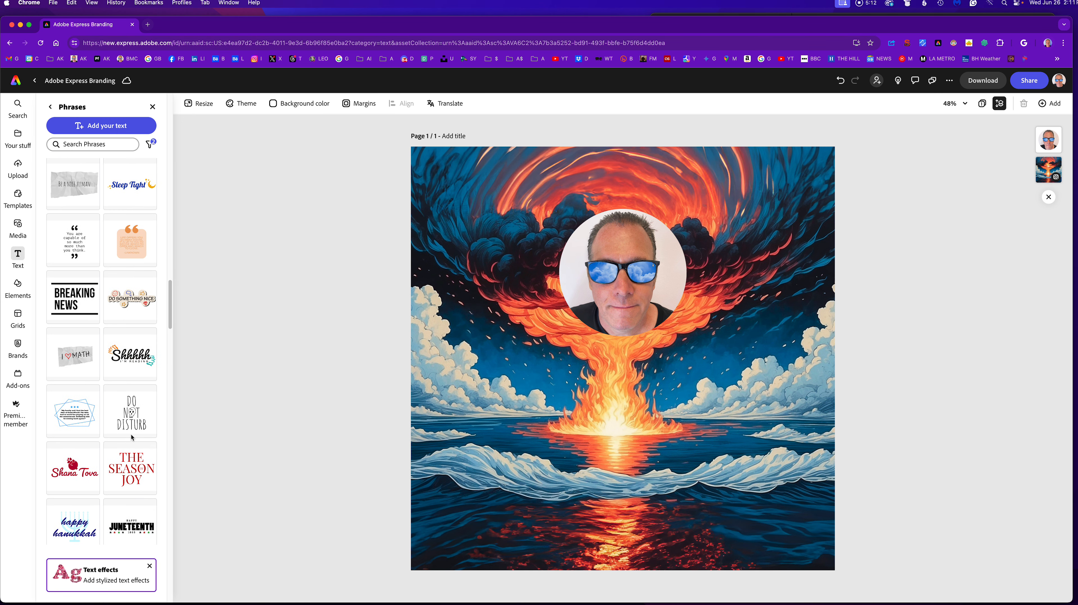
drag(170, 304, 171, 121)
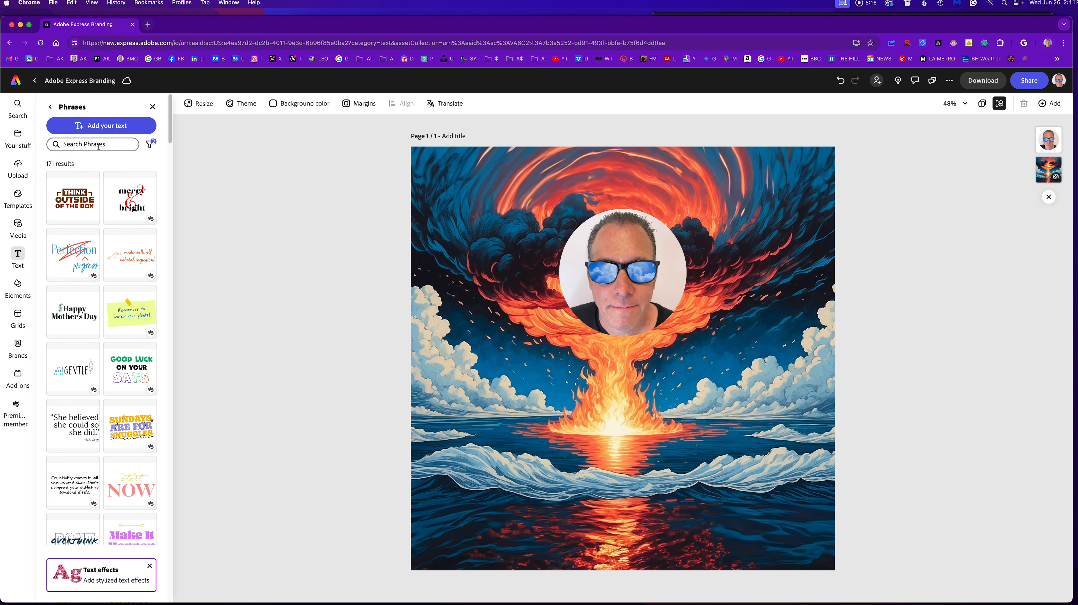
- Return to the text template categories and search all text designs for "Header"
click(151, 108)
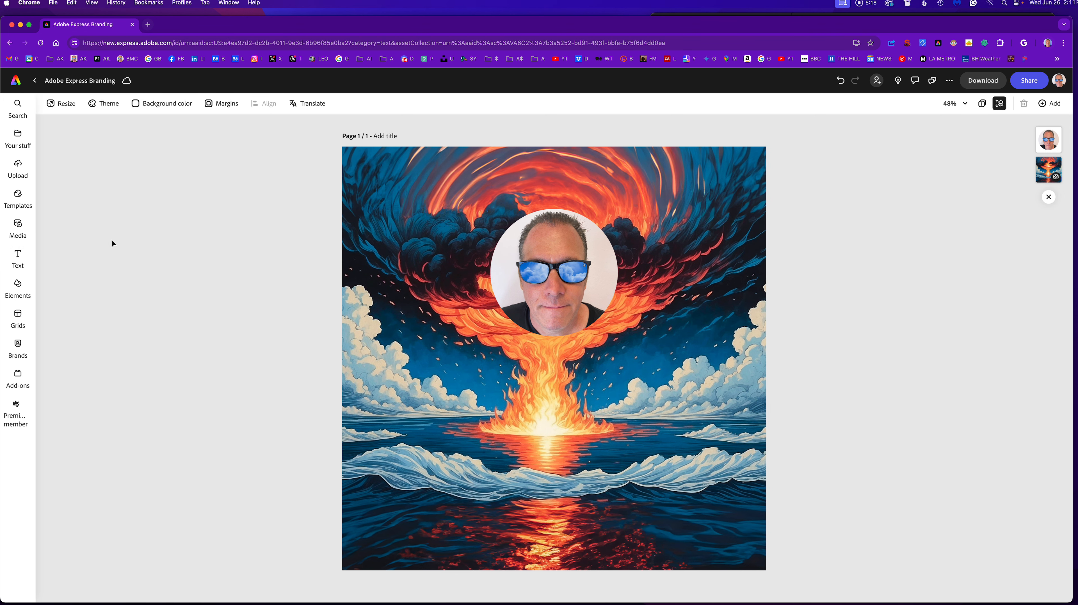
click(18, 255)
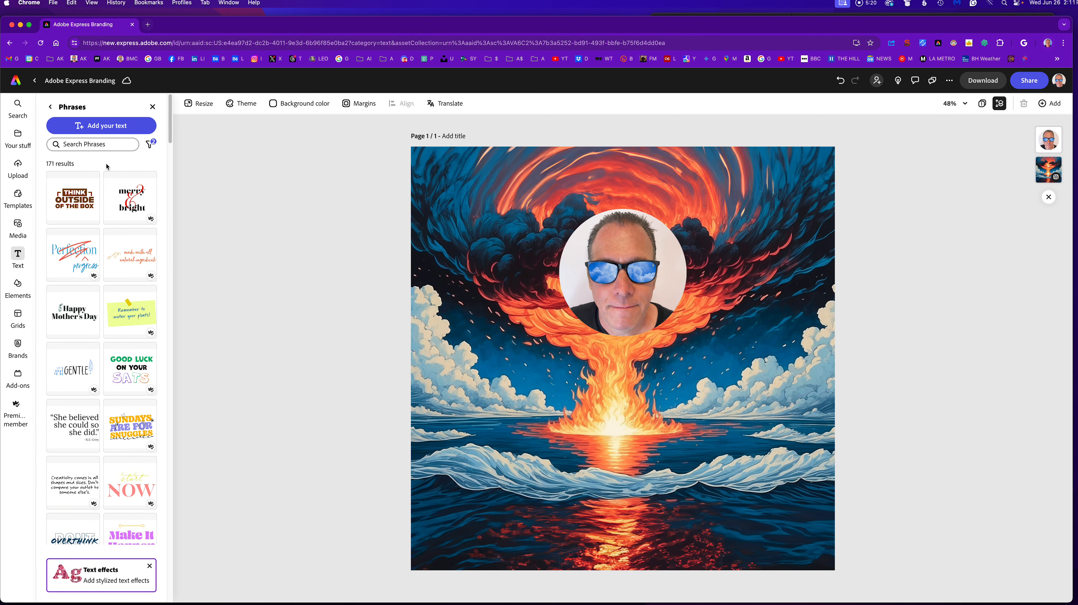
click(50, 107)
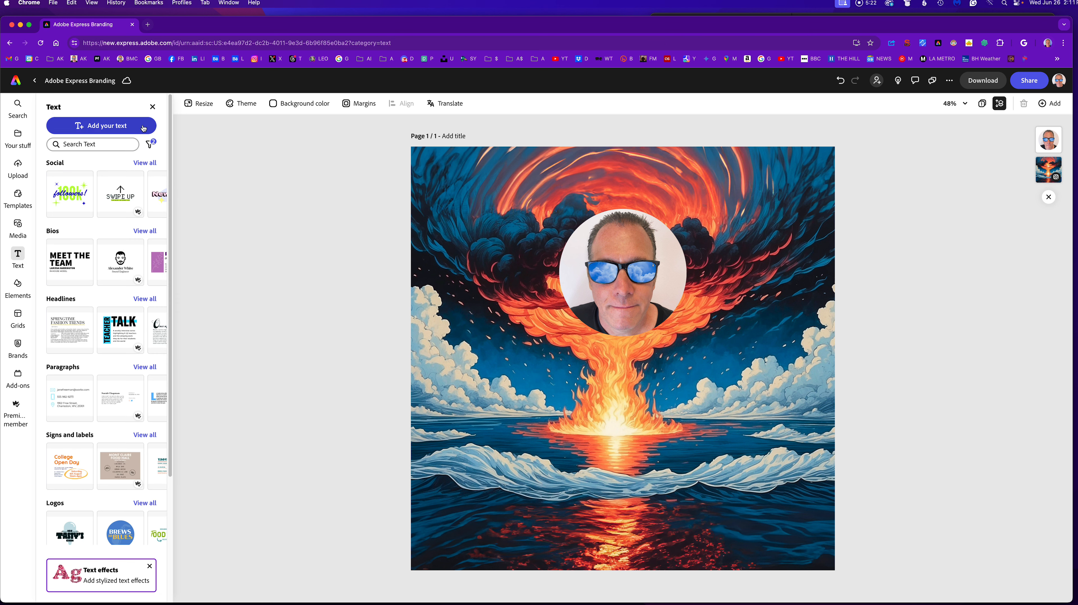
click(102, 144)
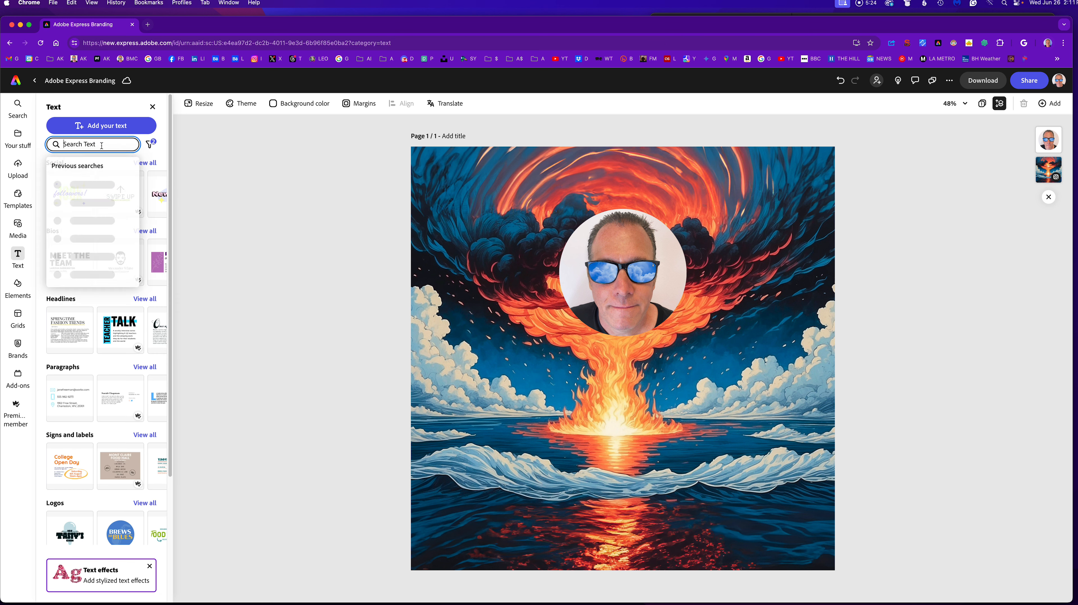
text(Header)
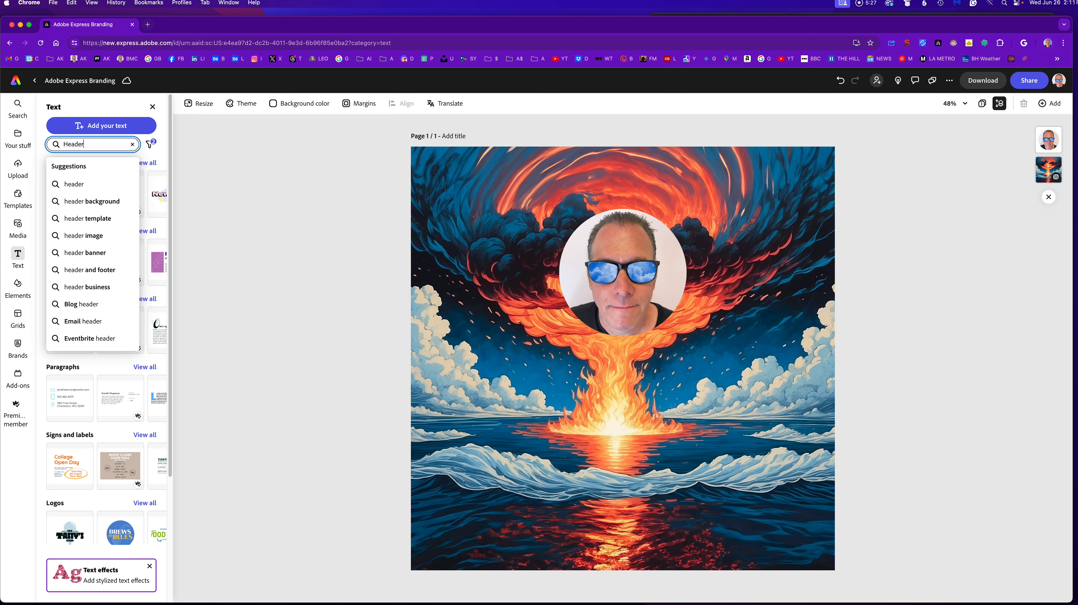
key(Return)
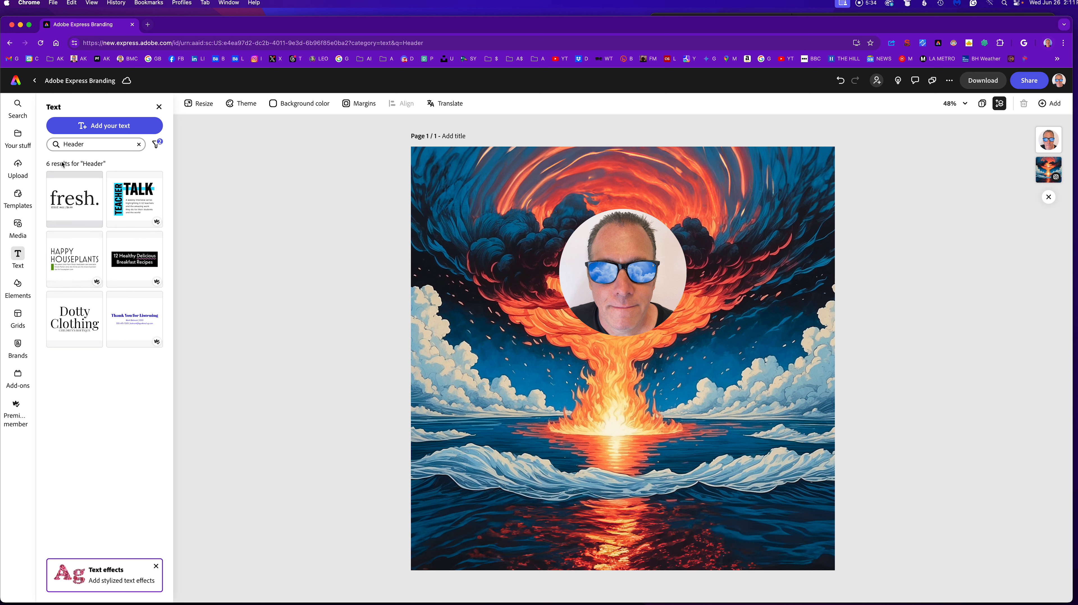
- Extend the text design search term to "Header text" and run the search
click(90, 144)
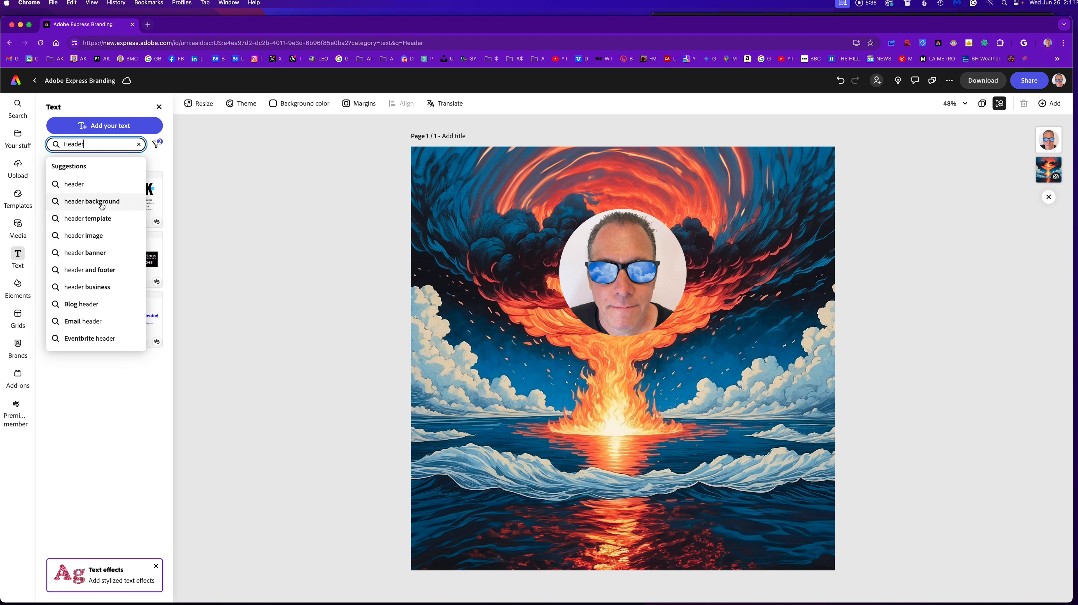
text(text)
key(Return)
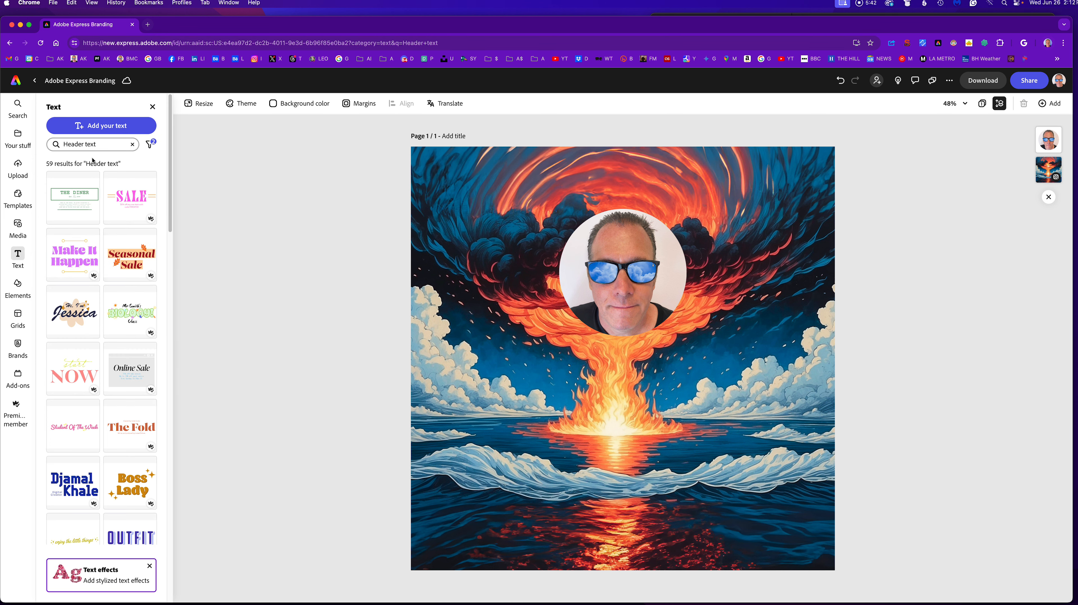
- Look through the whole set of "Header text" designs for a suitable style, ending back at the start of the results
scroll(148, 221, down, 3)
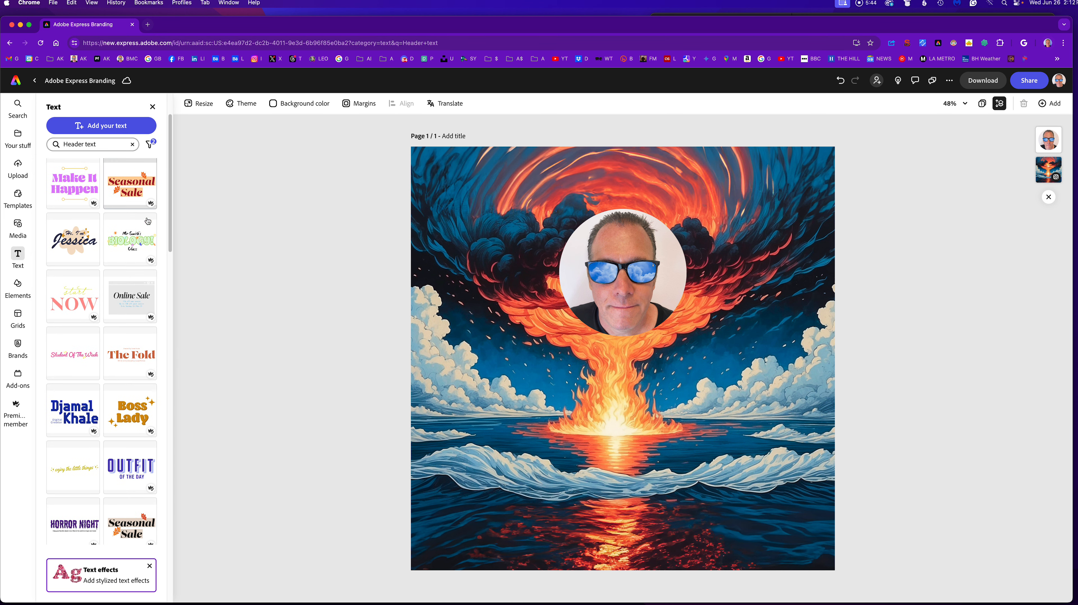
scroll(148, 222, down, 4)
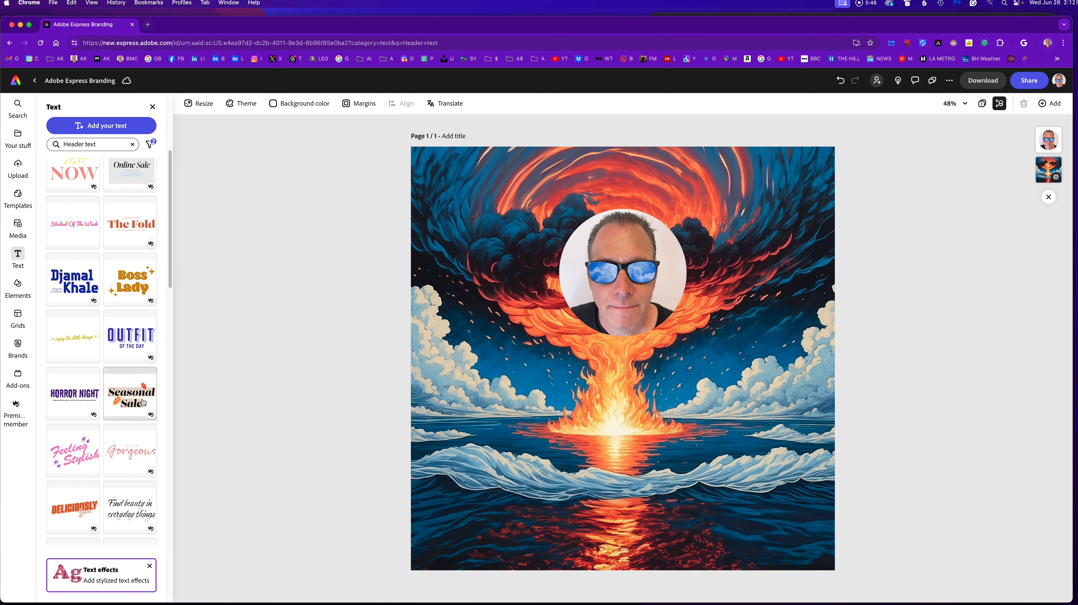
scroll(146, 387, down, 5)
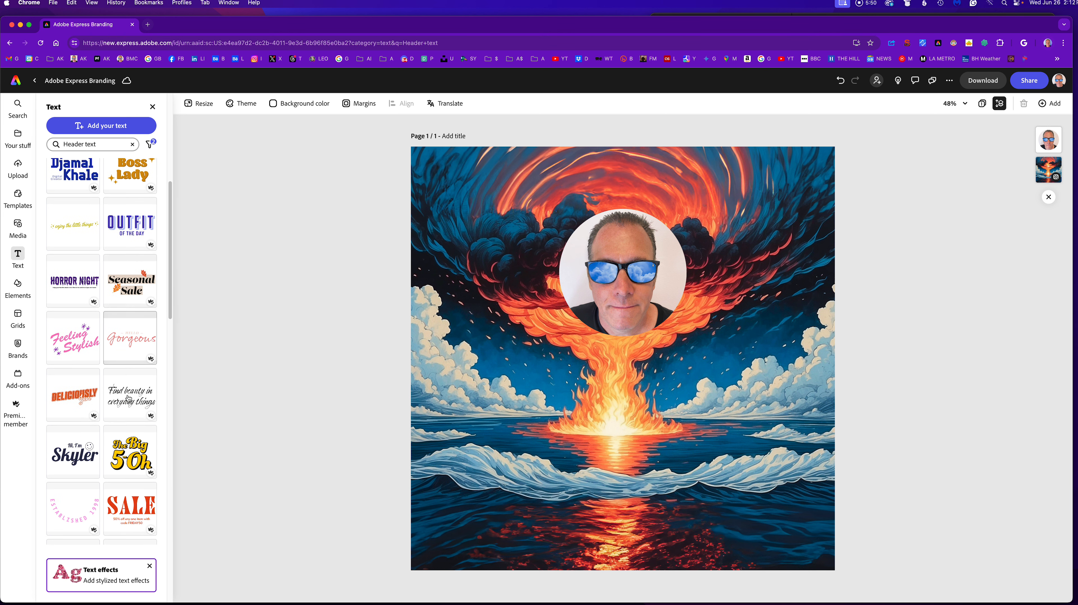
scroll(127, 356, down, 8)
scroll(114, 387, down, 5)
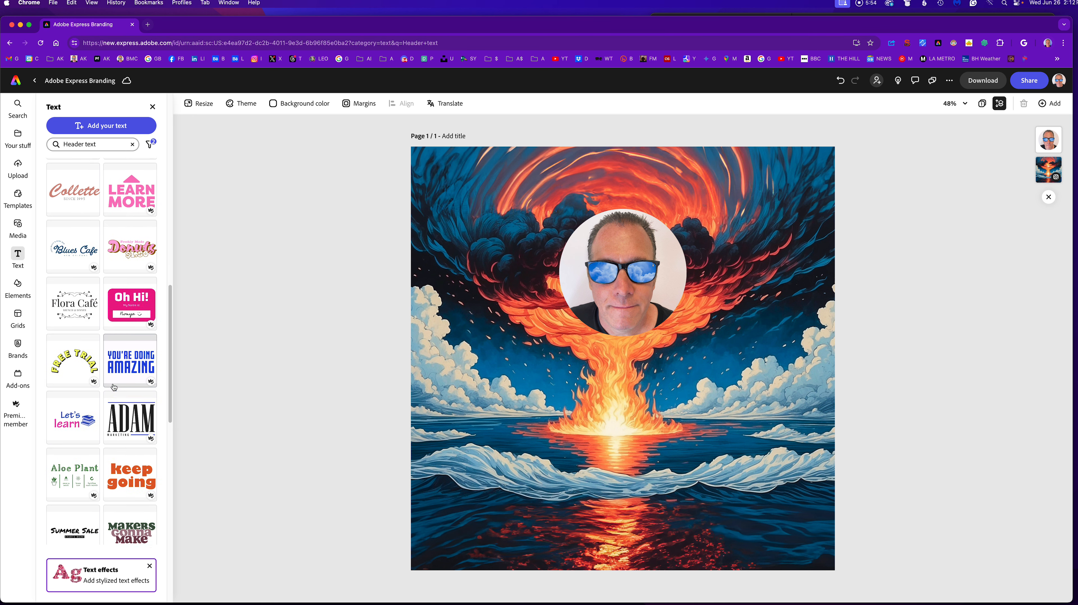
scroll(114, 387, down, 7)
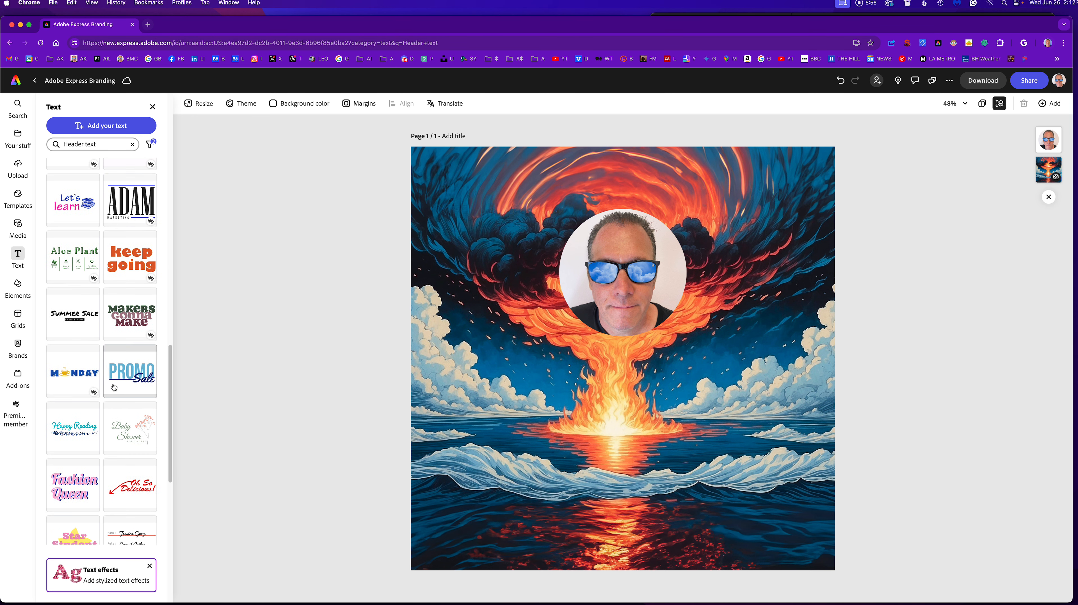
scroll(114, 386, down, 7)
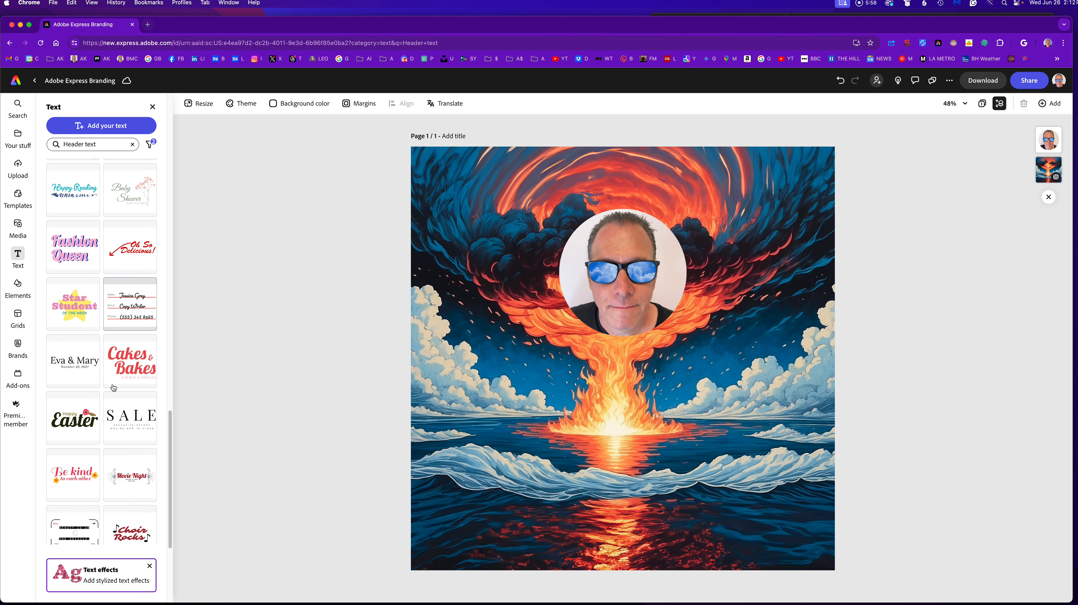
scroll(114, 387, down, 2)
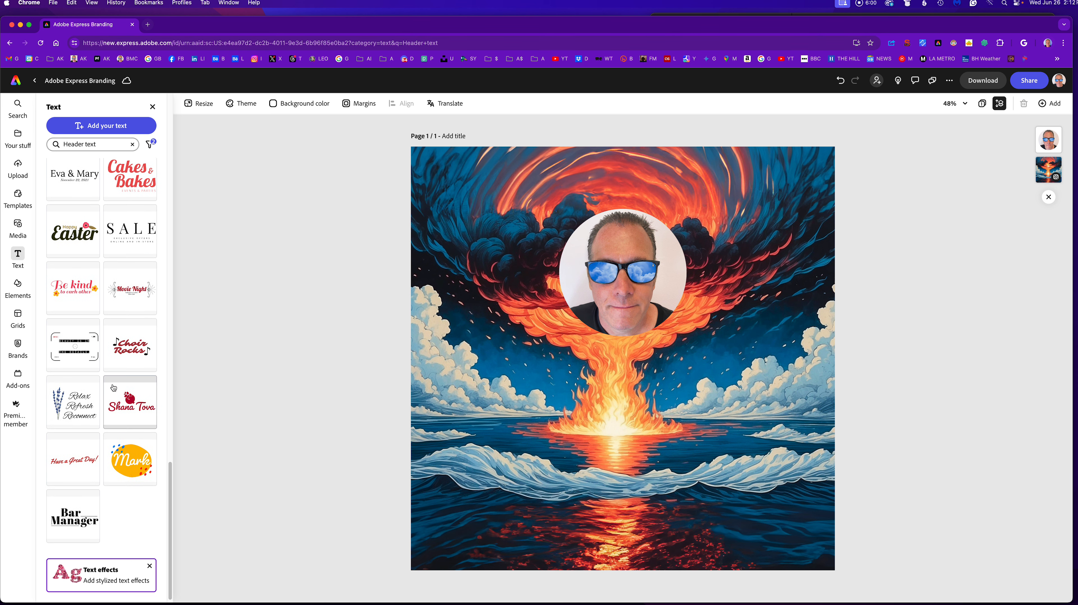
scroll(113, 387, up, 16)
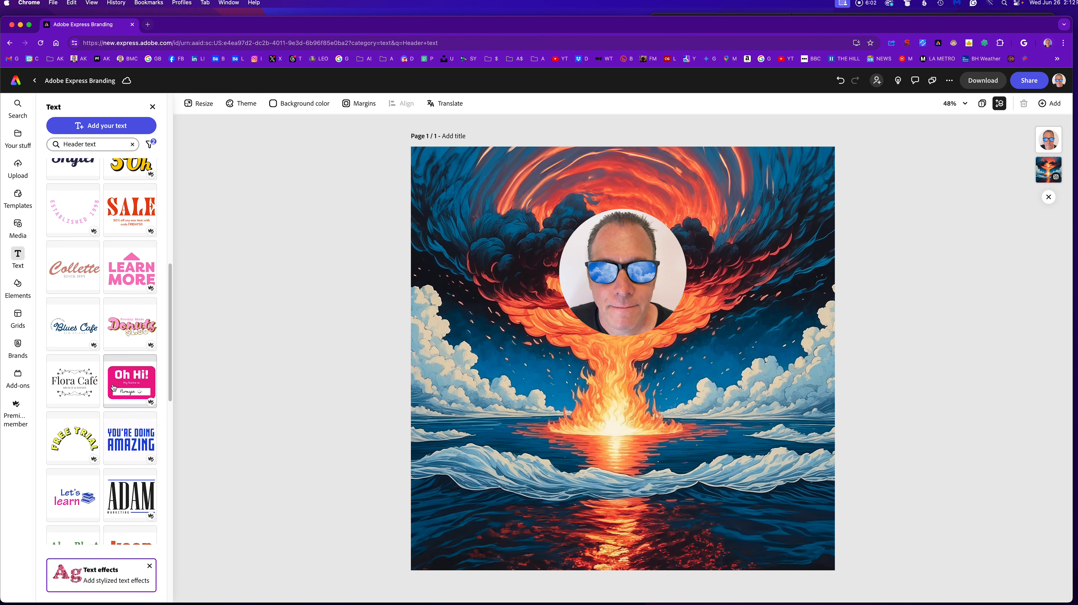
scroll(114, 388, up, 12)
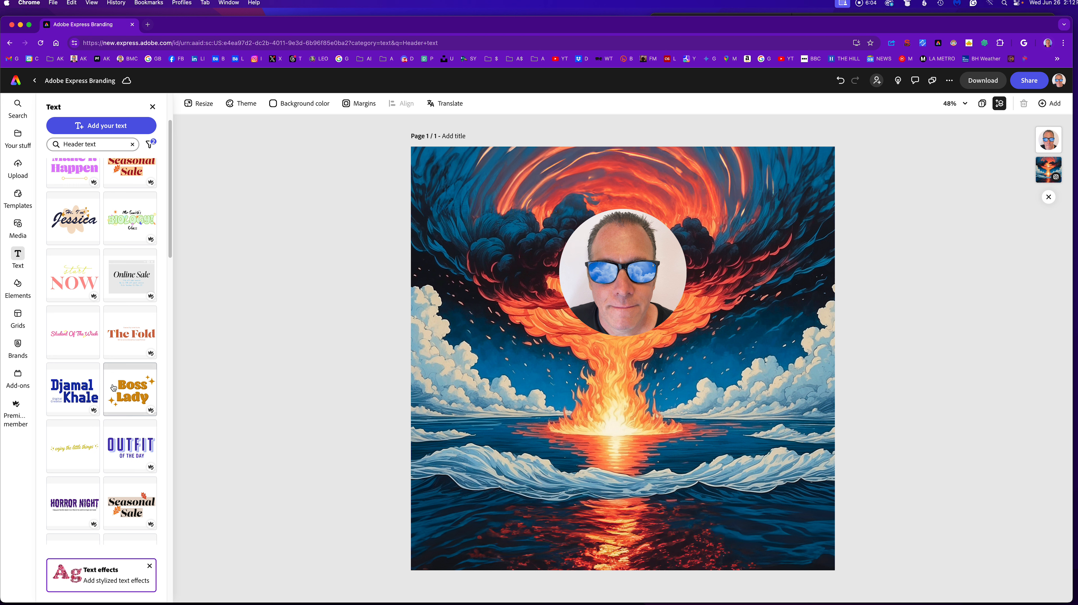
scroll(113, 388, up, 3)
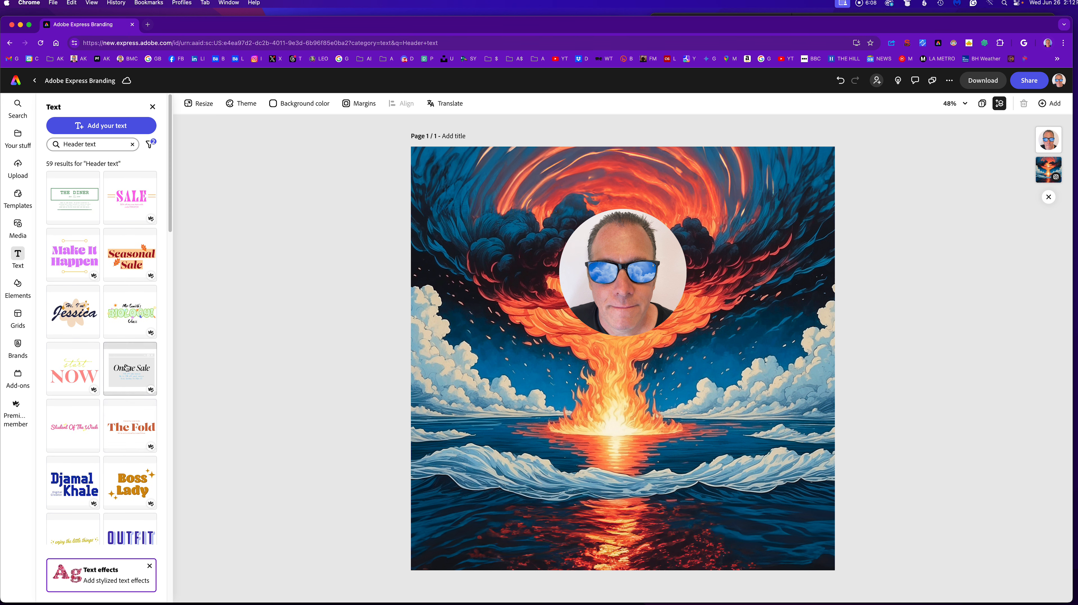
- Shorten the text design search term back to "Header" and run the search again
click(108, 144)
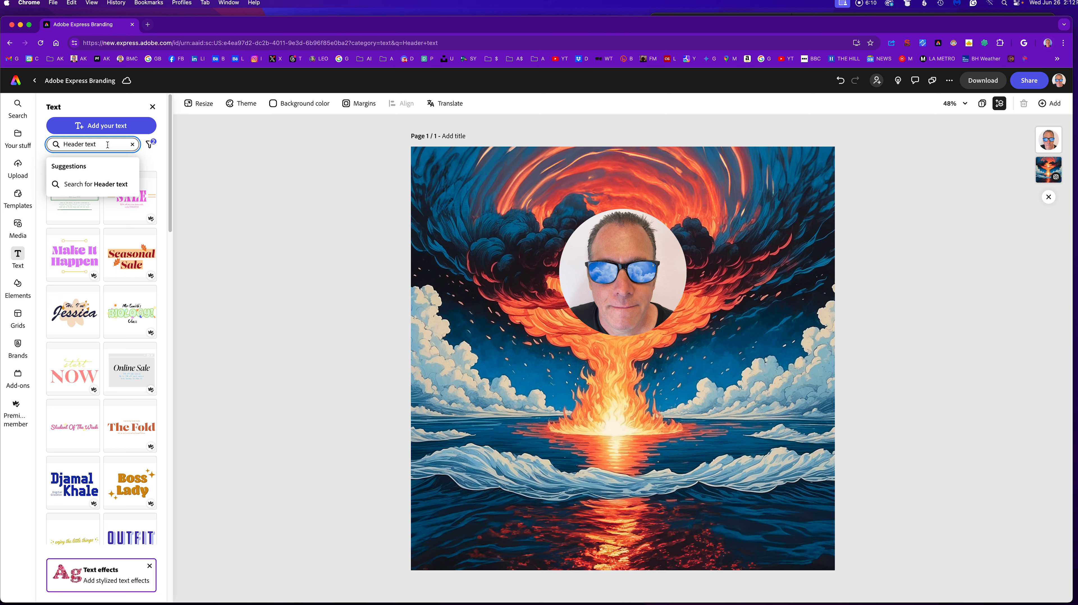
key(BackSpace)
key(BackSpace)
key(BackSpace)
key(BackSpace)
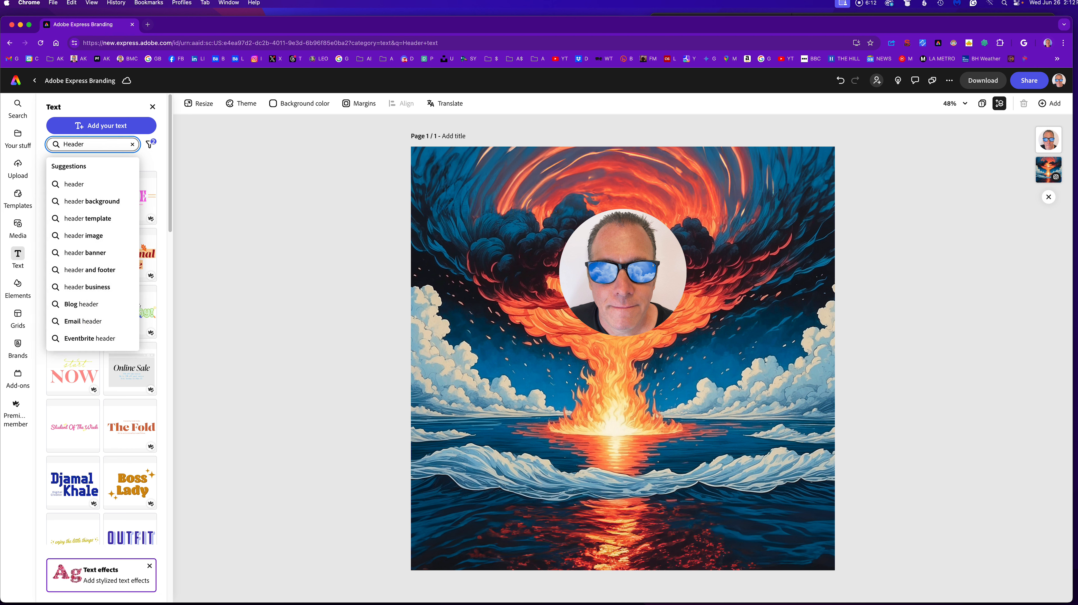
key(Return)
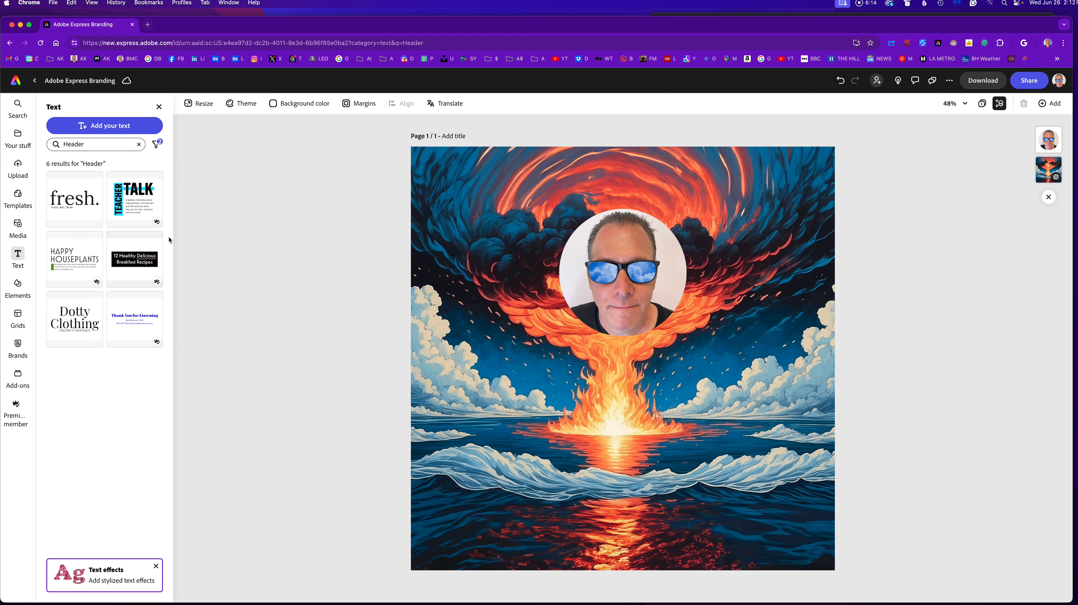
- Add the "12 Healthy Delicious Breakfast Recipes" text design centred below the portrait and delete its pink wavy underline
click(134, 259)
drag(633, 353, 633, 405)
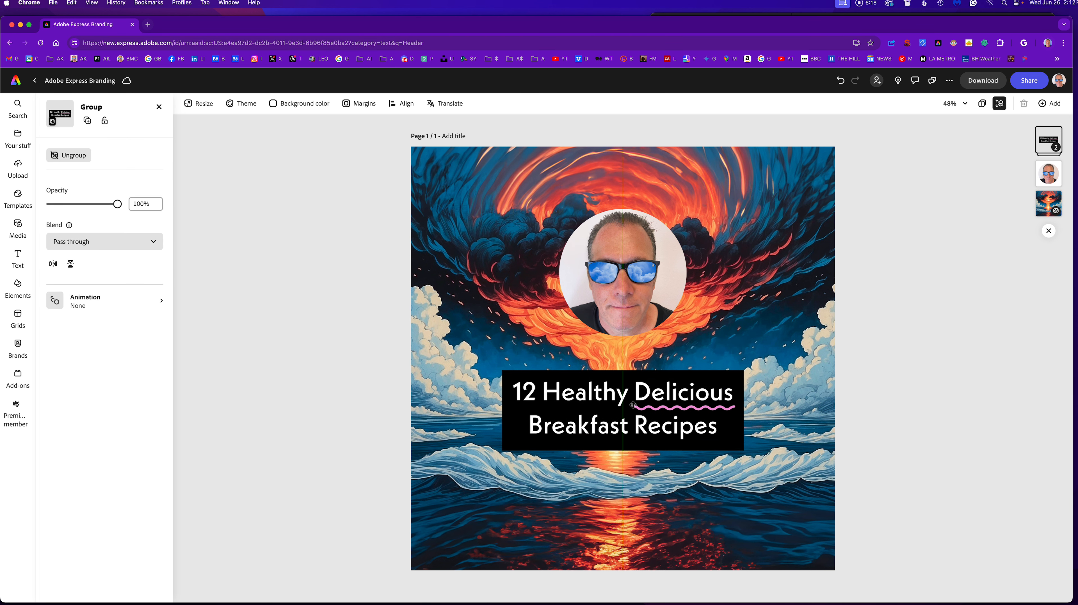
click(662, 407)
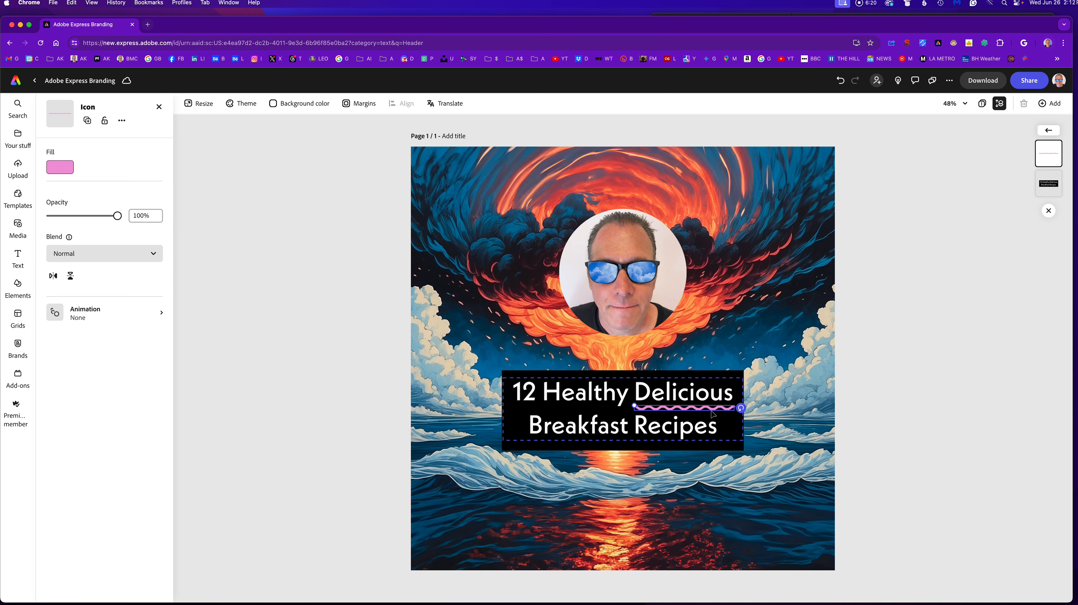
key(Delete)
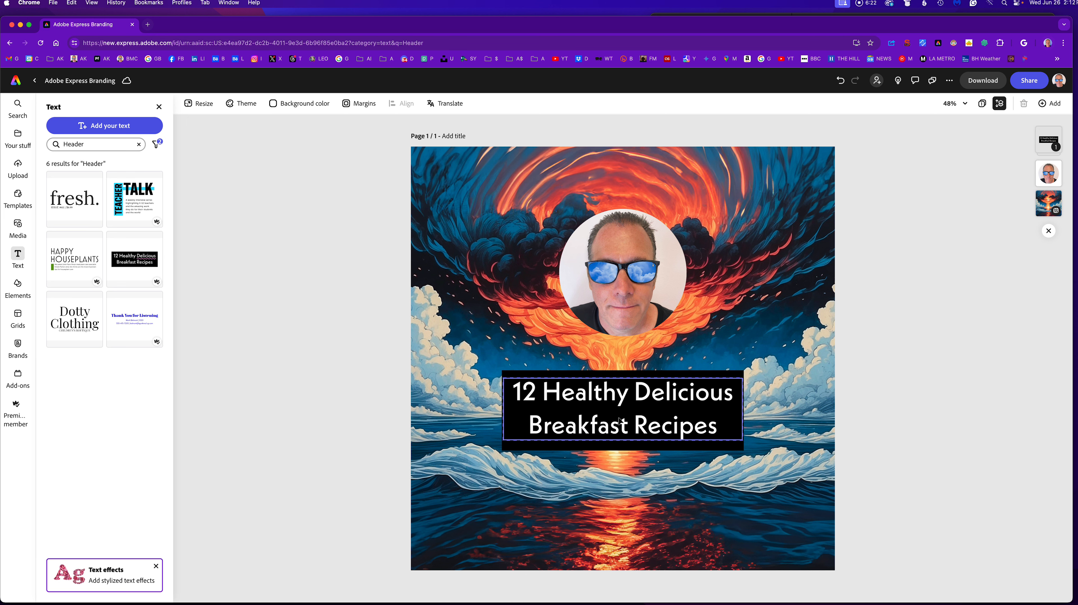
- Widen the text box of the "12 Healthy Delicious Breakfast Recipes" header on both sides to span most of the page
click(593, 397)
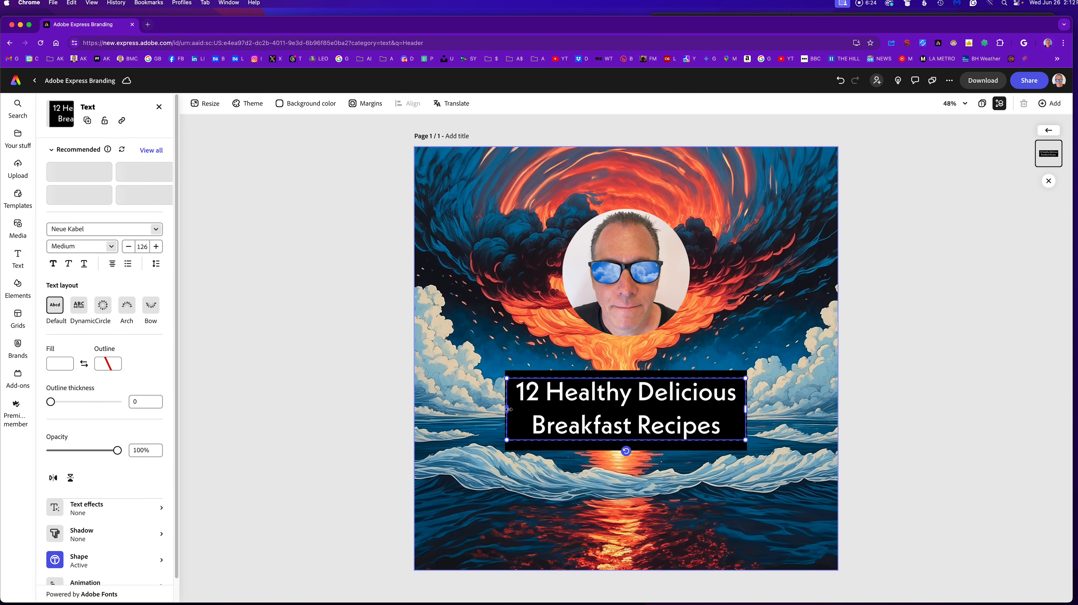
drag(503, 409, 459, 411)
drag(746, 409, 810, 408)
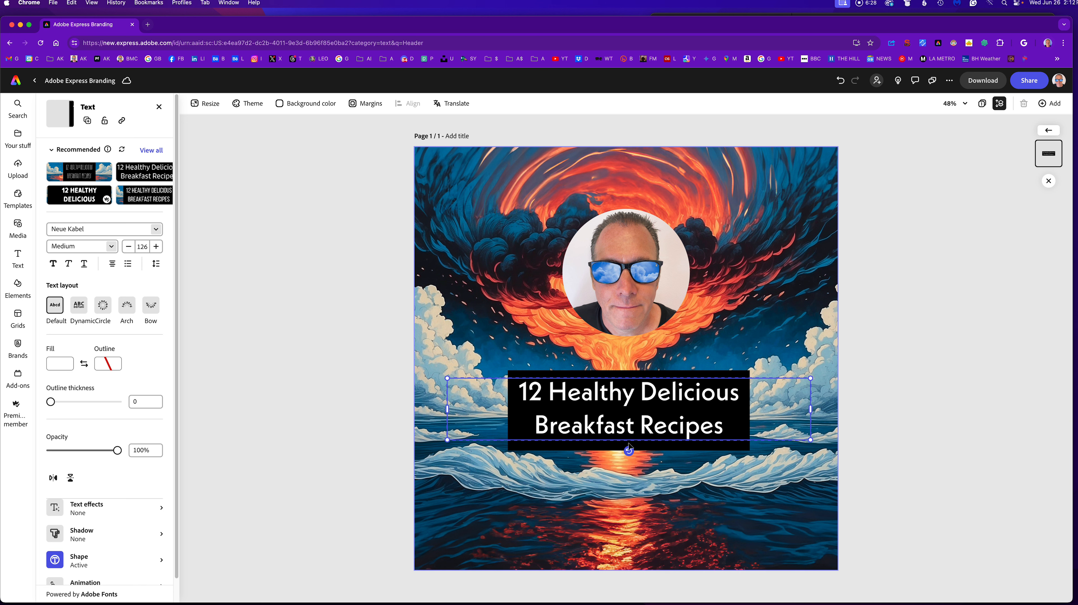
- Replace the header wording with "Digital Artist • Photoshop and Lightroom Tutor • Adobe Community Expert • Adobe Express Ambassador"
double_click(619, 407)
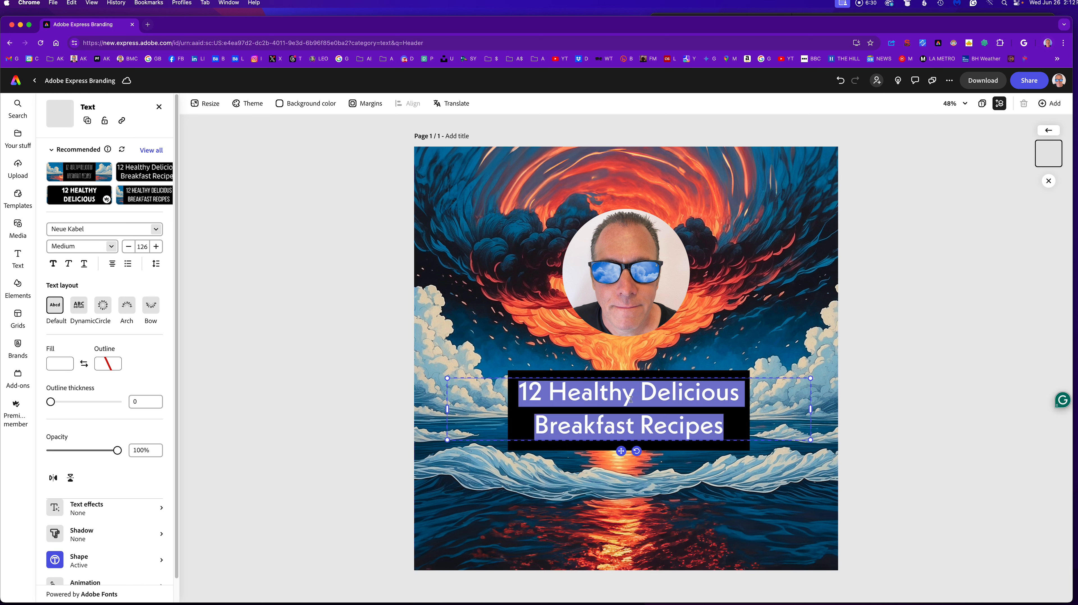
click(619, 407)
right_click(619, 407)
click(530, 421)
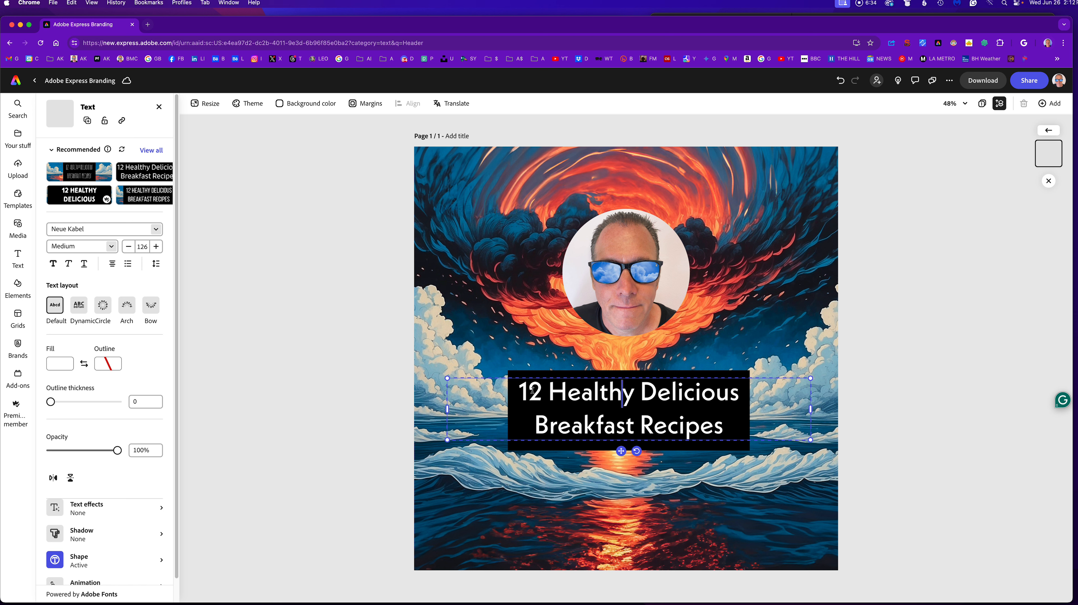
drag(520, 391, 736, 415)
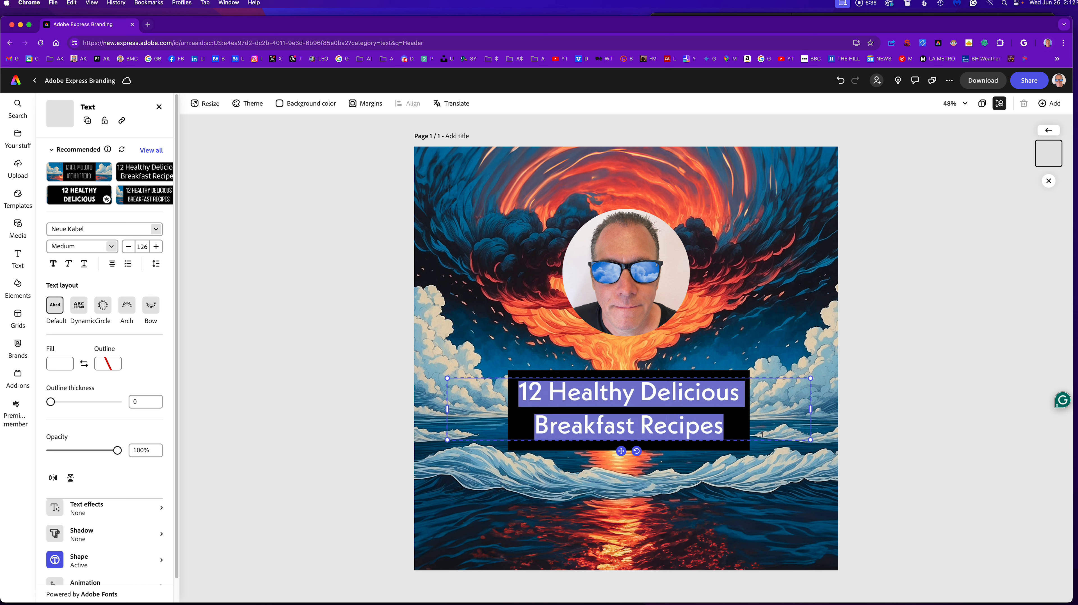
text(Digital Artist • Photoshop and Lightroom Tutor • Adobe Community Expert • Adobe Express Ambassador)
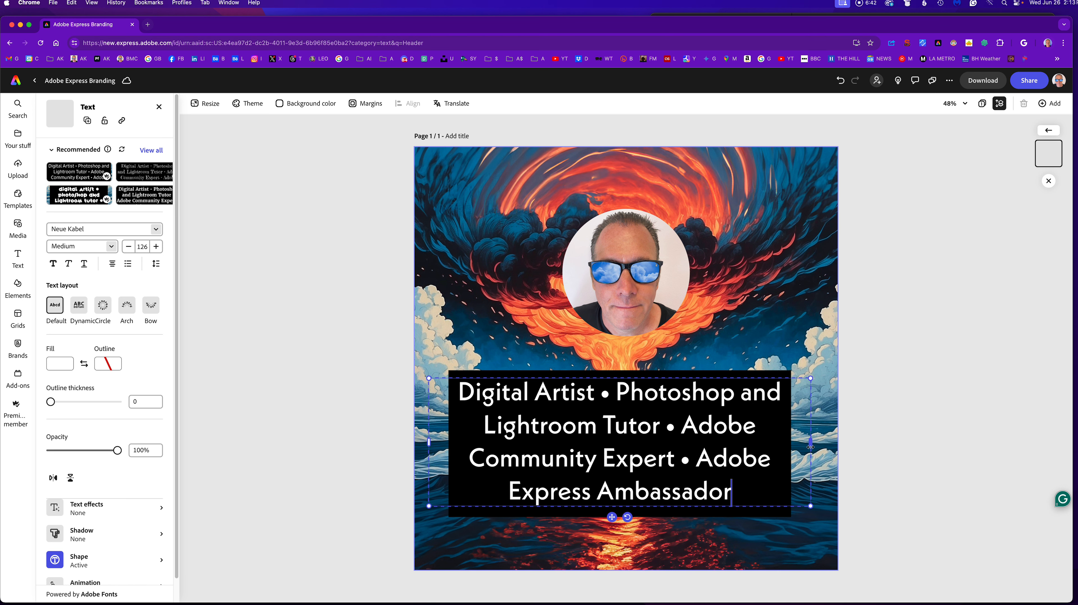
- Scale the header text down to size 48 and stretch its text box across the full width of the page
drag(810, 448, 826, 446)
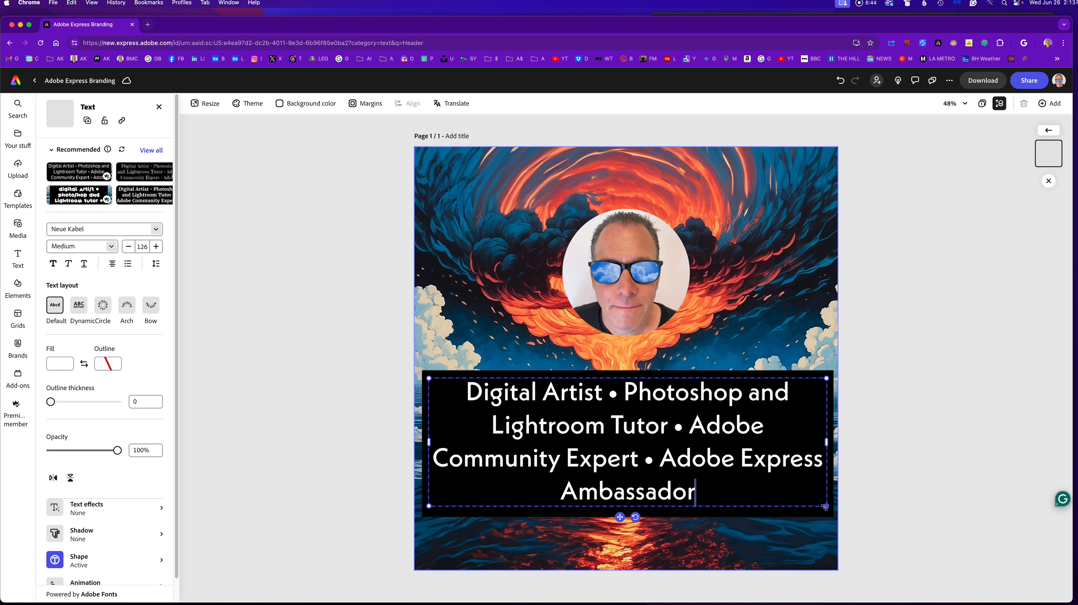
drag(825, 507, 614, 322)
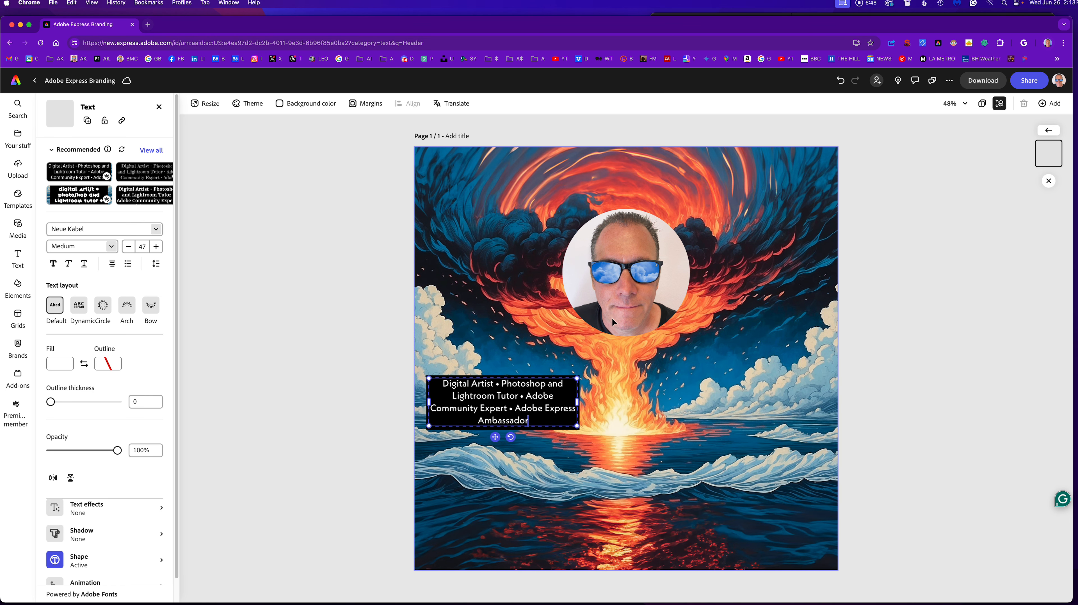
drag(576, 402, 829, 408)
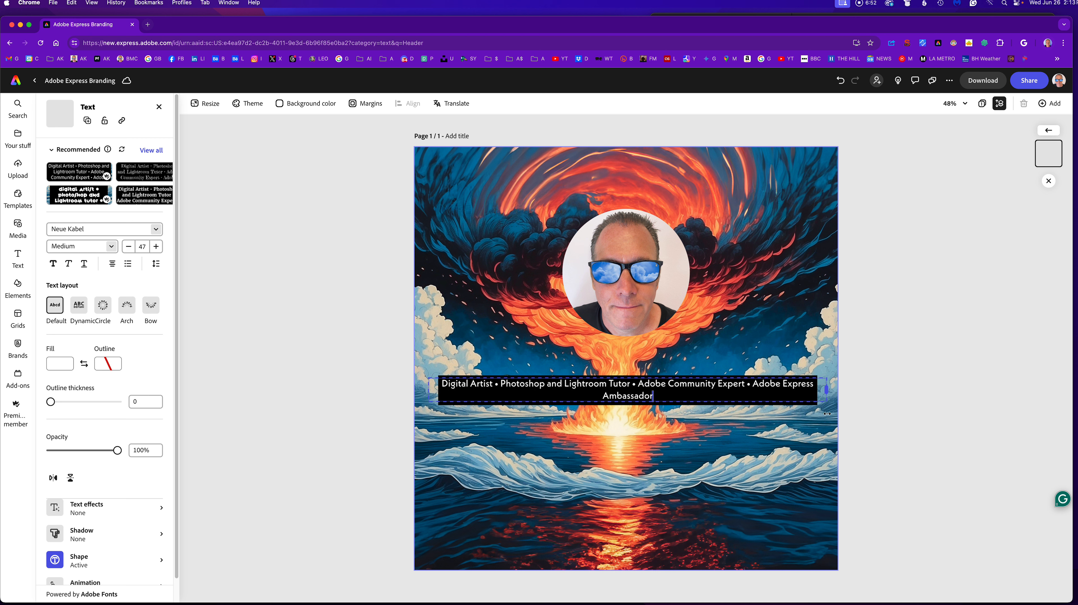
drag(431, 390, 415, 390)
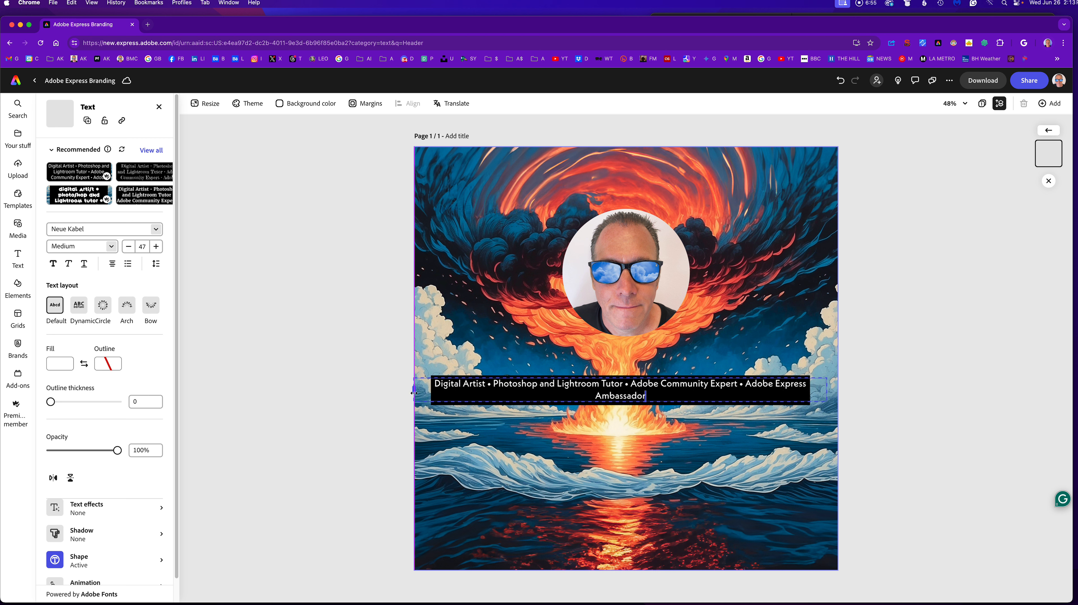
click(587, 394)
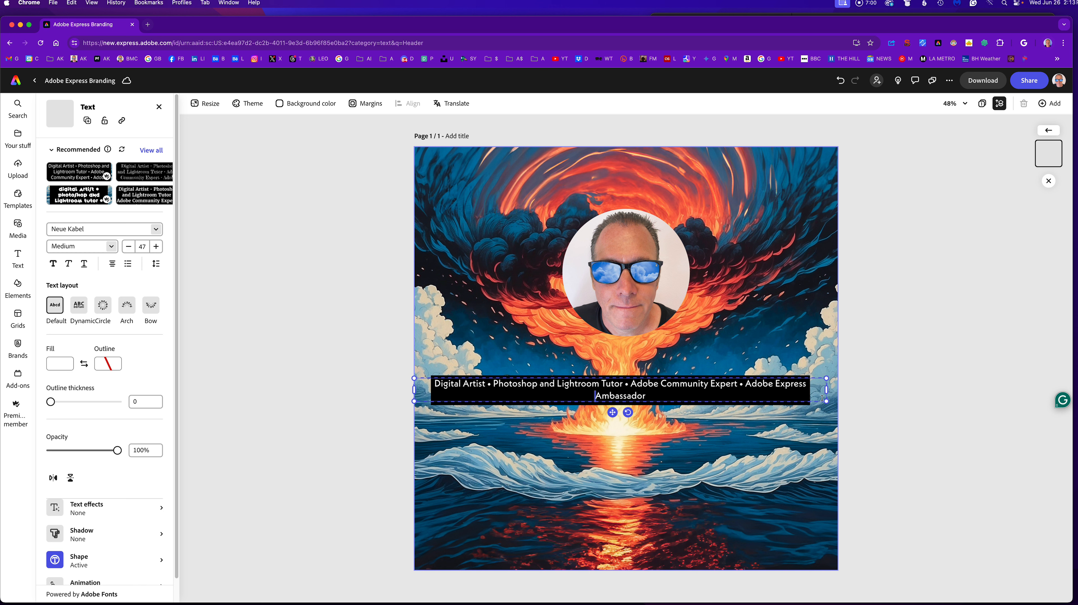
drag(825, 401, 835, 404)
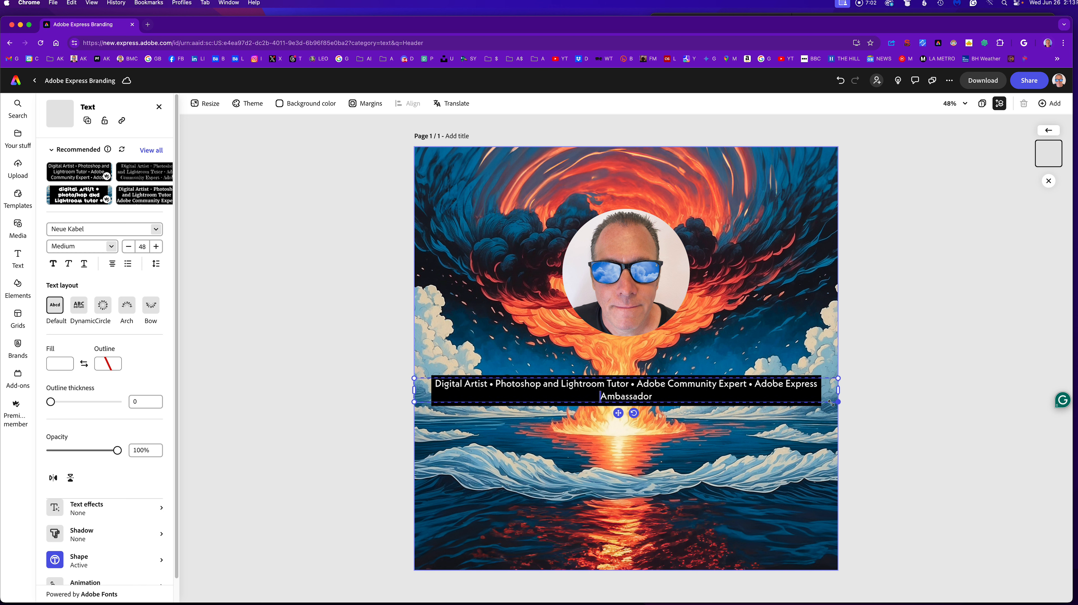
- Select the whole header text and look through the available font families and the Neue Kabel weights
drag(678, 401, 604, 390)
drag(437, 378, 421, 380)
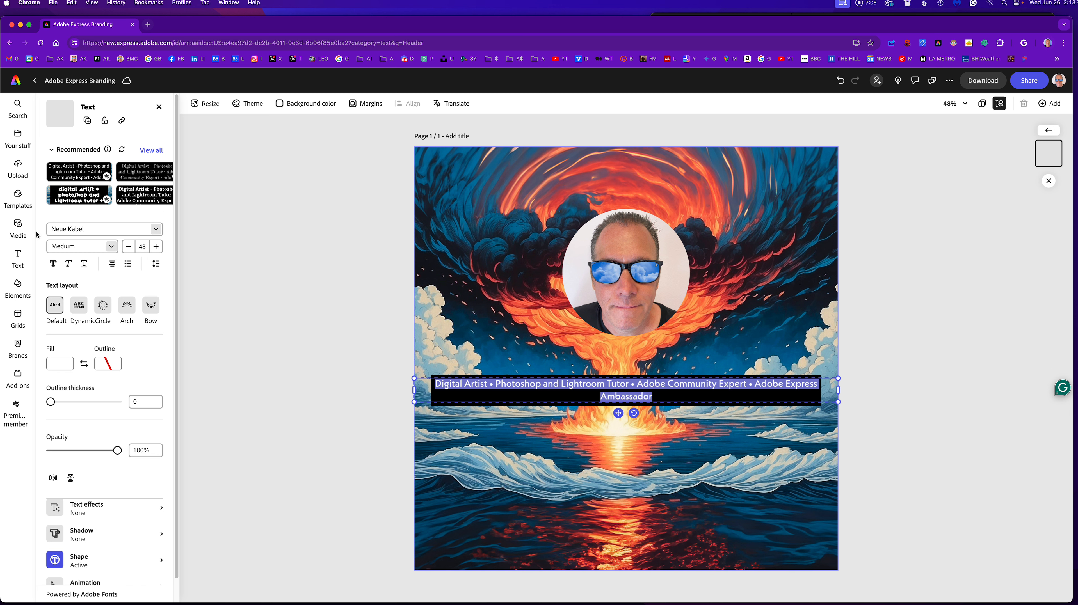
click(158, 231)
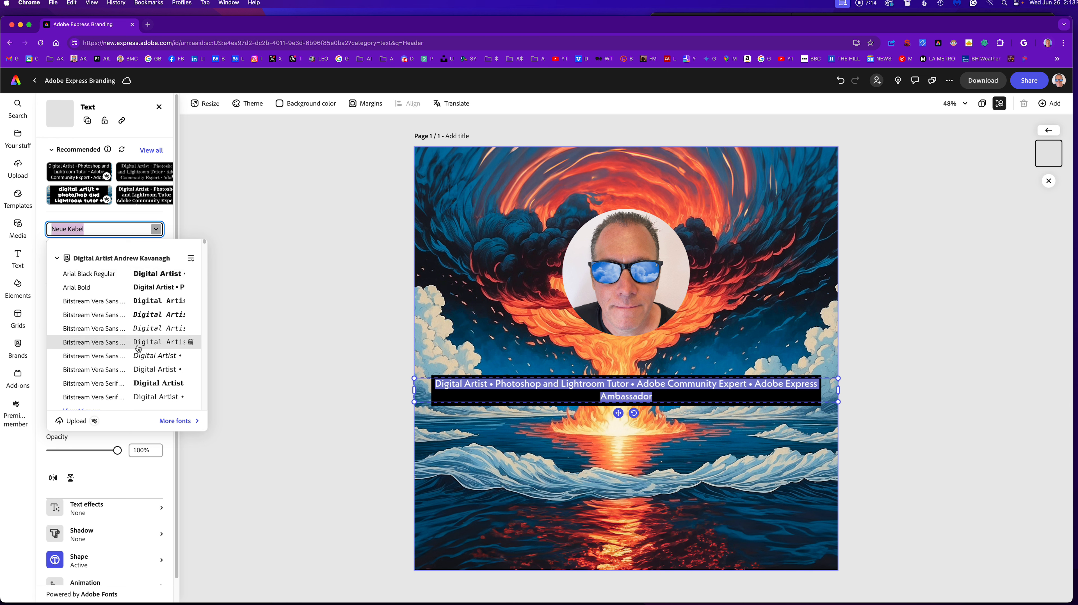
click(155, 230)
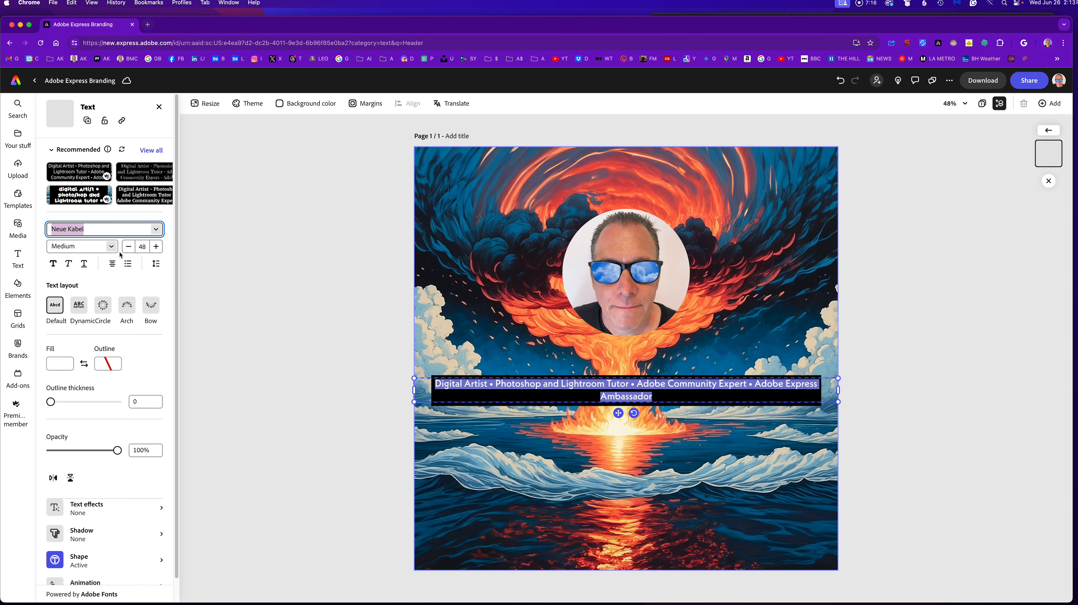
click(112, 248)
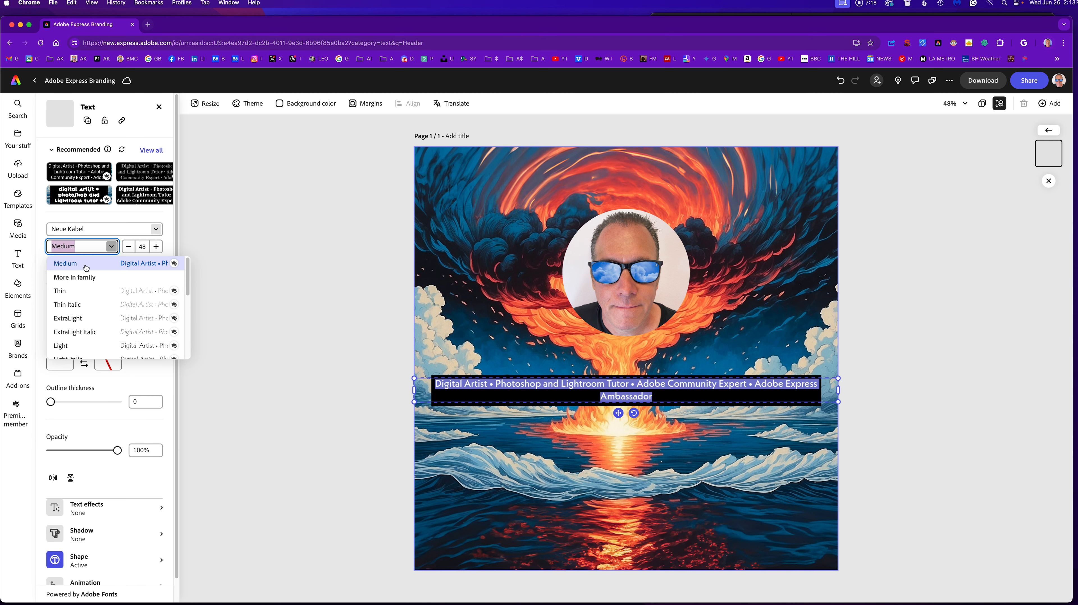
scroll(90, 326, down, 2)
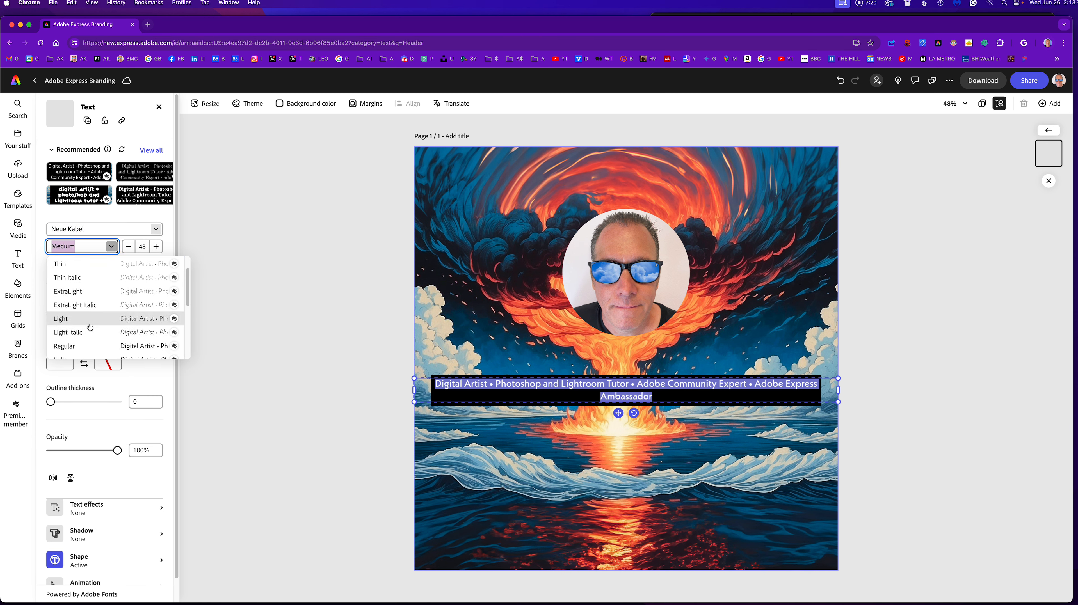
scroll(87, 322, down, 5)
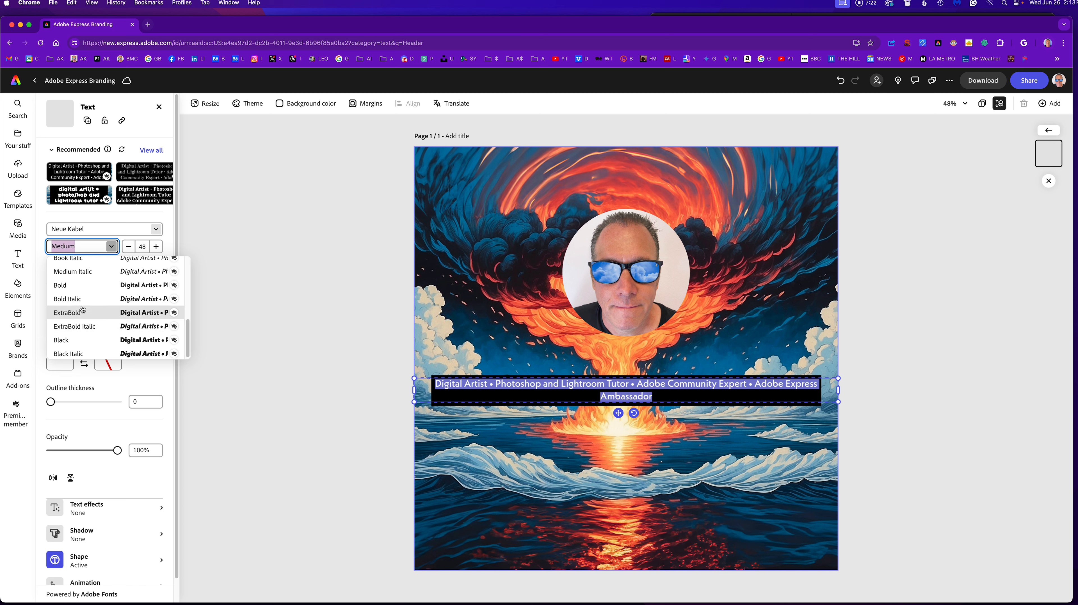
click(96, 246)
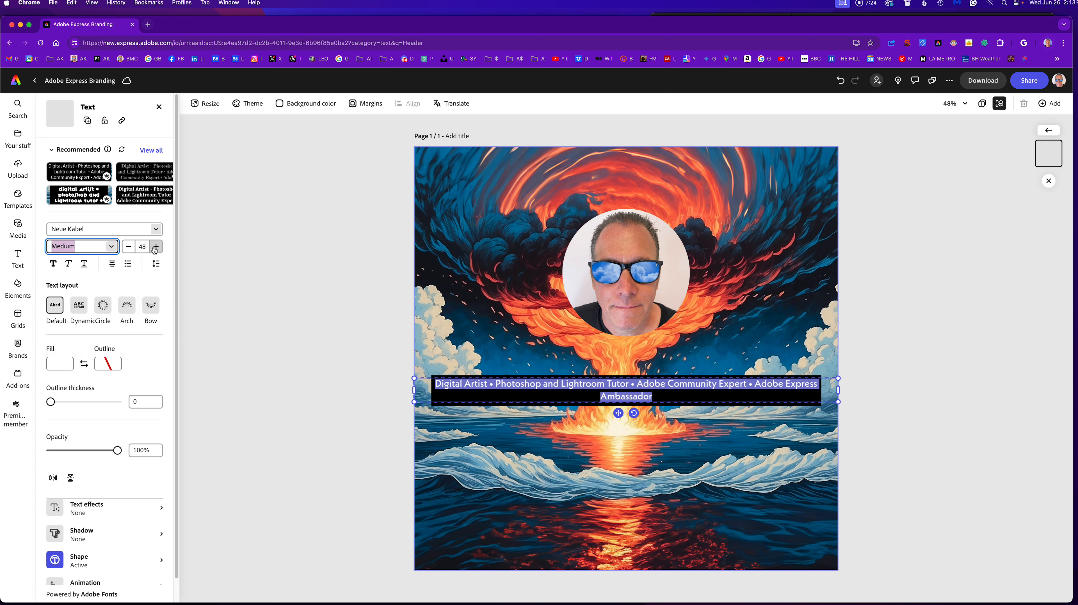
- Reduce the header text to size 45 so that all the roles fit on a single line
click(127, 247)
click(127, 248)
click(127, 247)
click(156, 247)
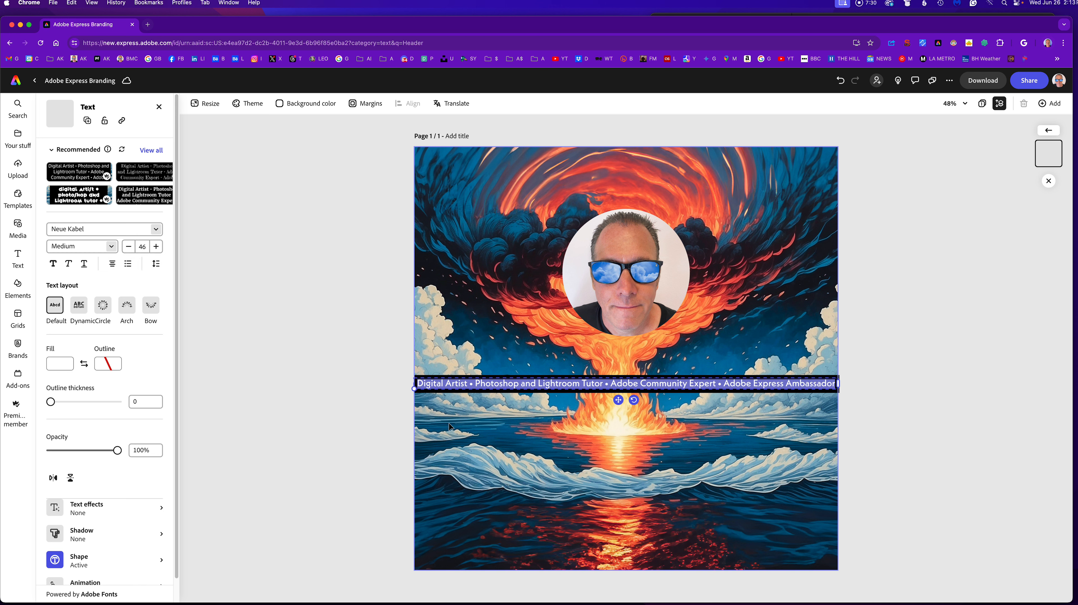
click(131, 249)
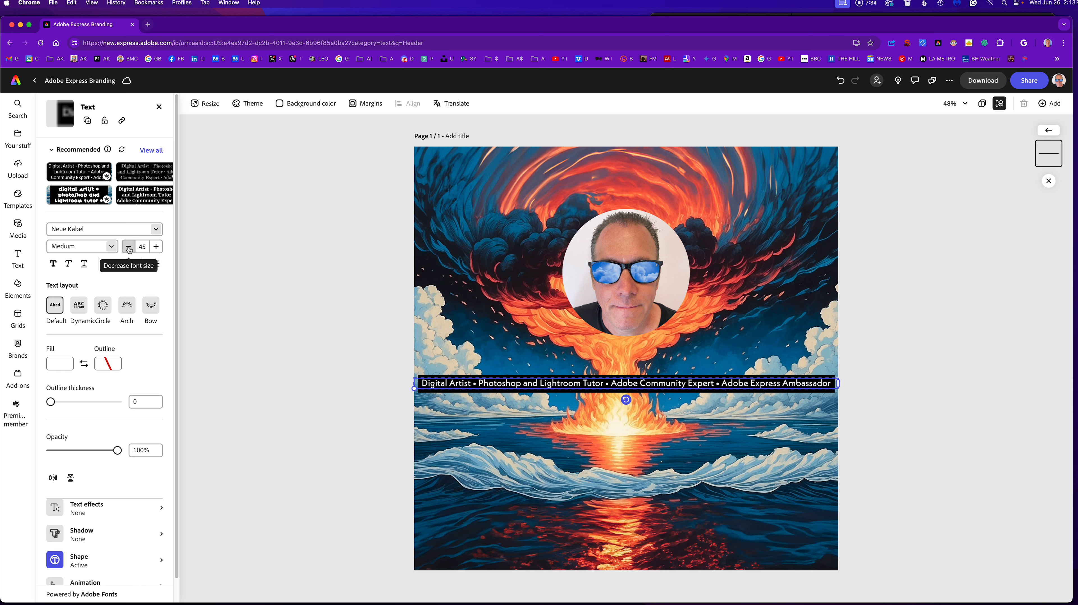
click(303, 375)
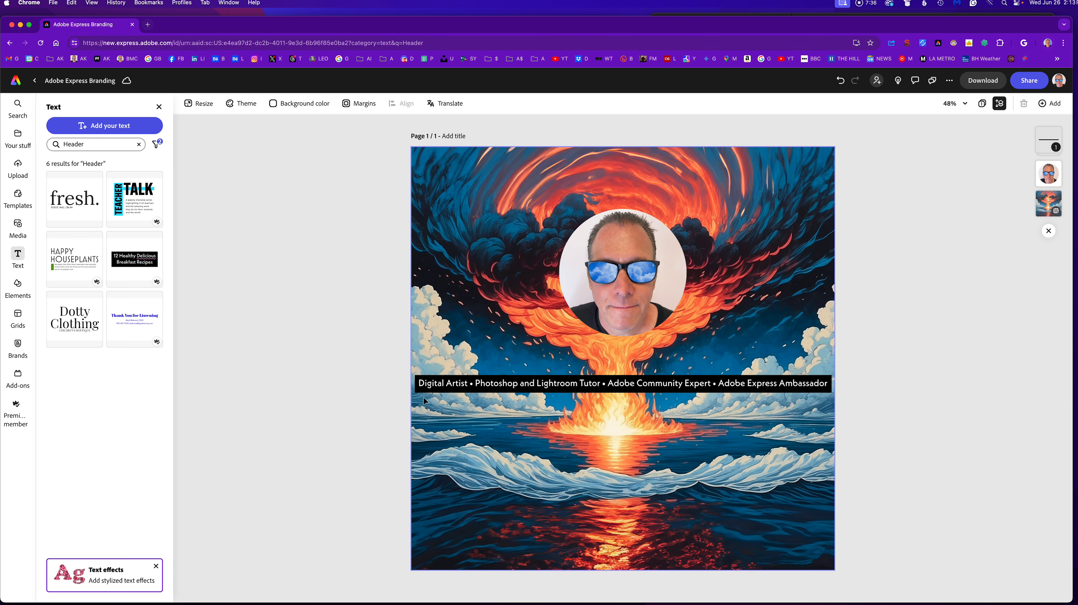
- Change the header banner's shape fill to dark purple and move the banner straight down to the ocean horizon
click(433, 394)
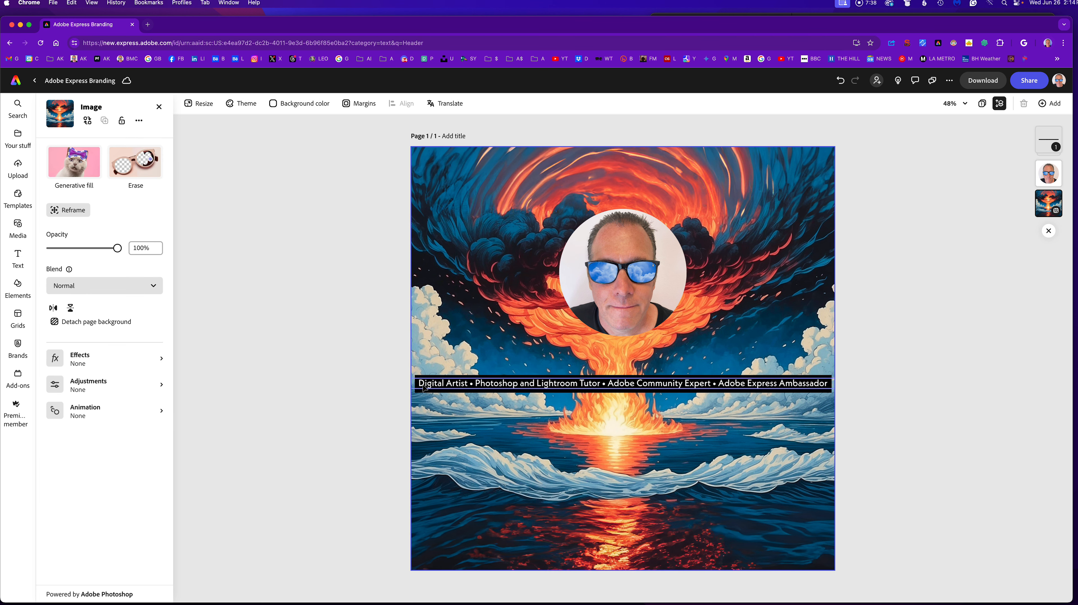
click(423, 389)
click(424, 389)
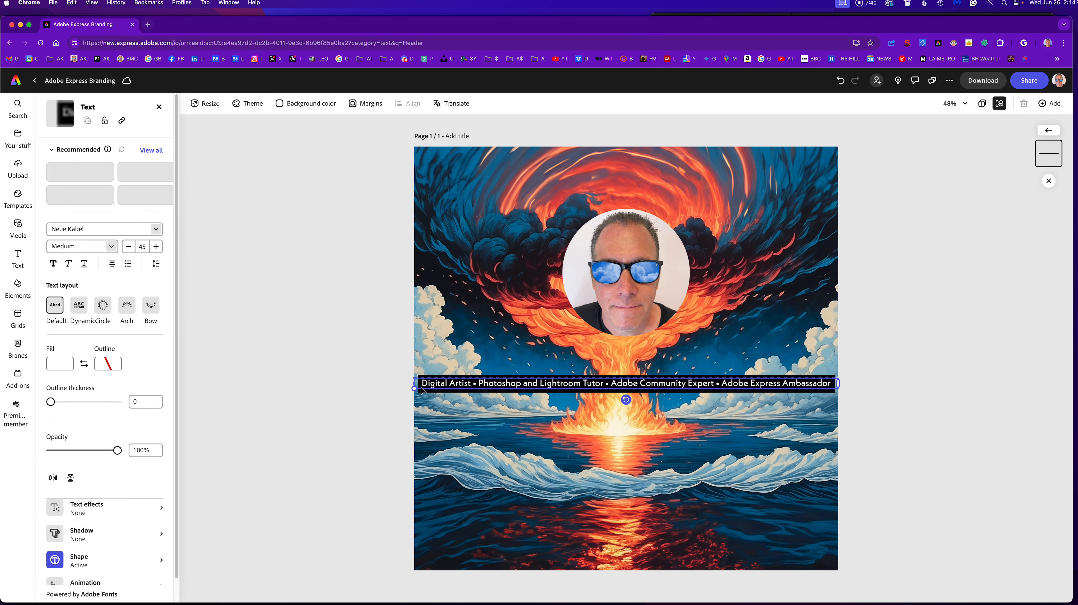
click(97, 566)
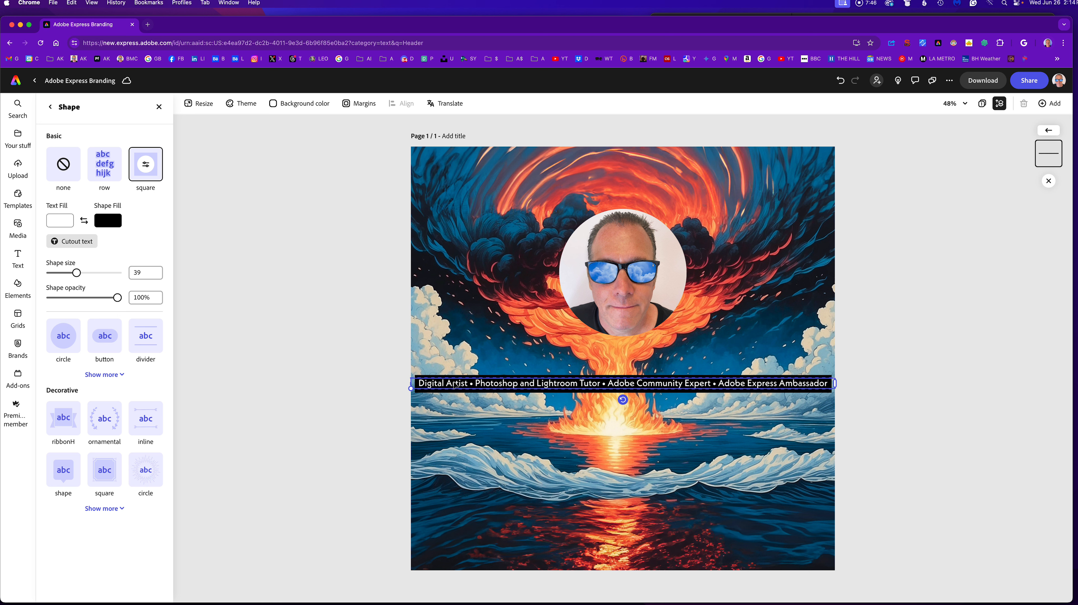
click(108, 222)
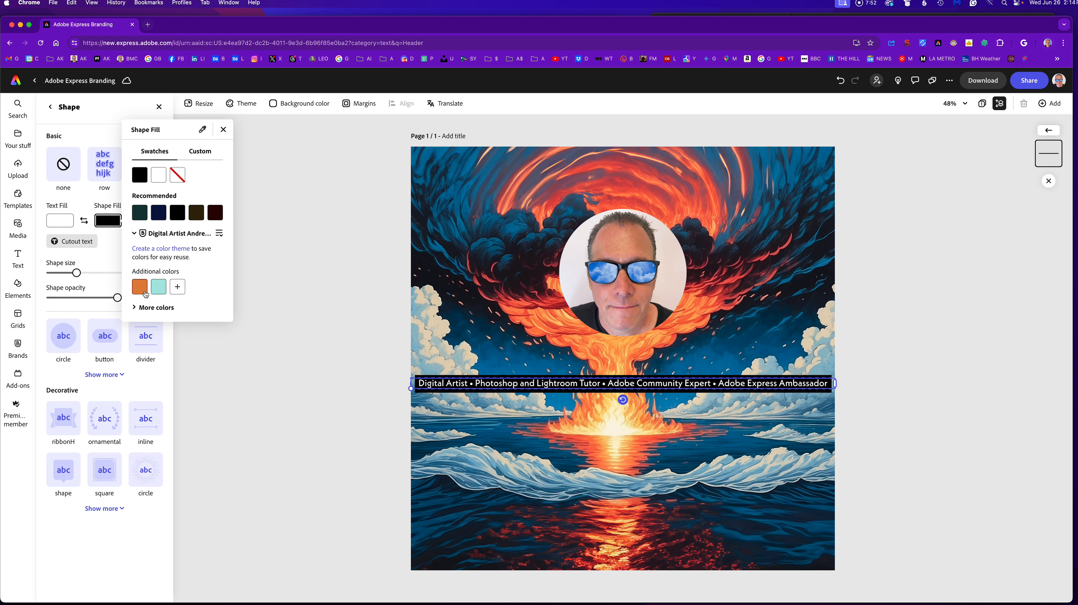
click(136, 308)
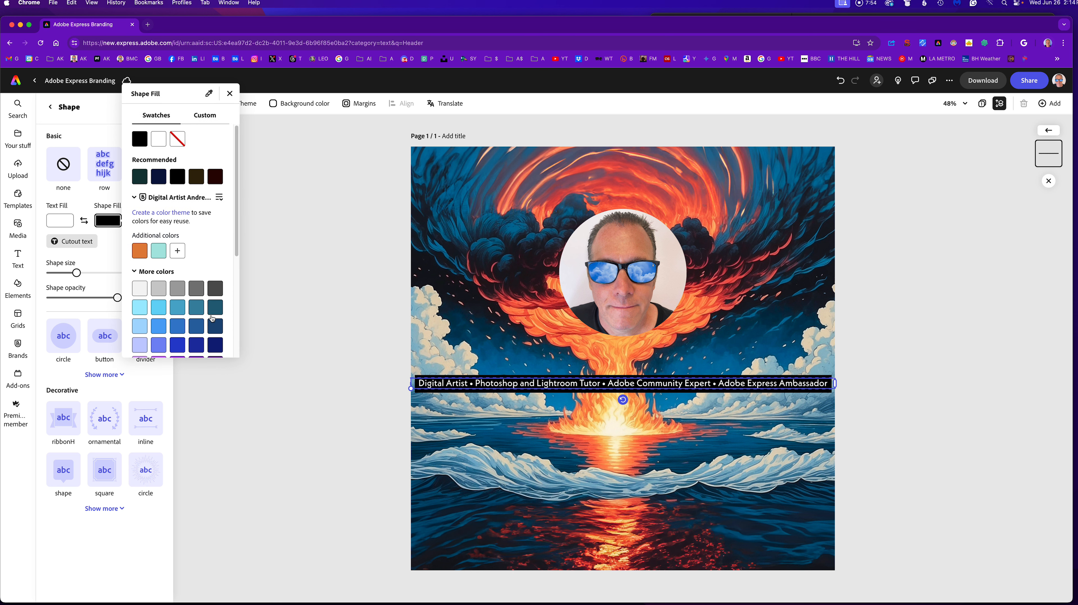
scroll(213, 319, down, 3)
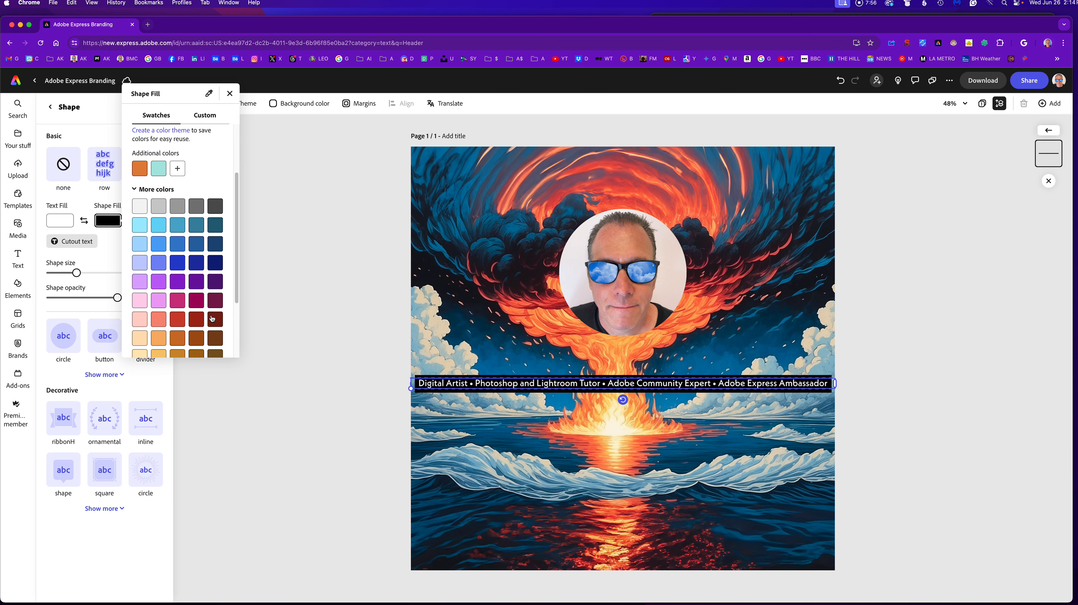
click(217, 283)
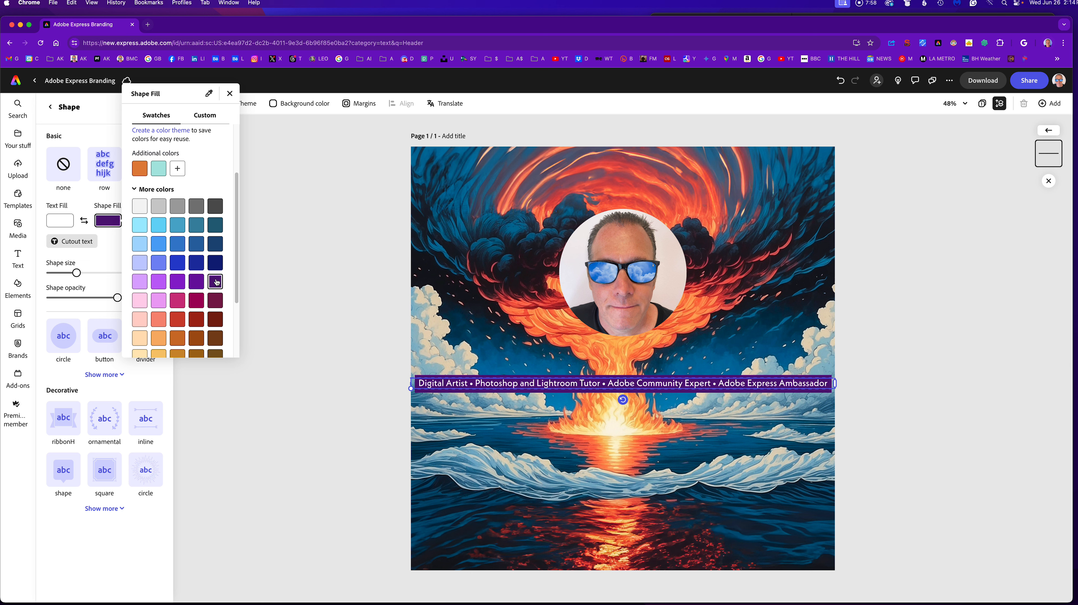
click(329, 390)
click(347, 404)
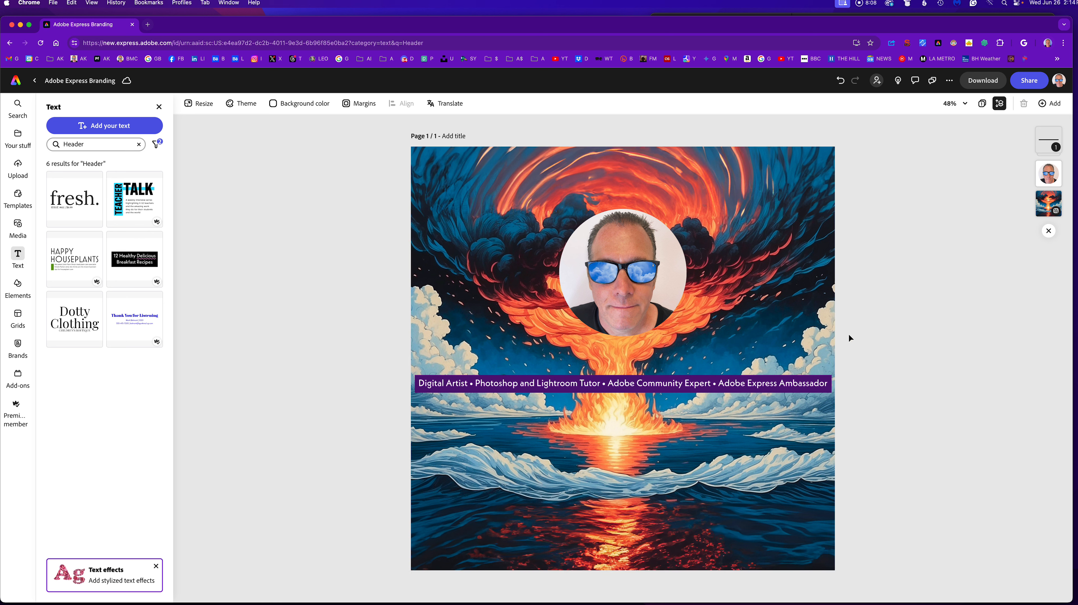
drag(741, 386, 740, 422)
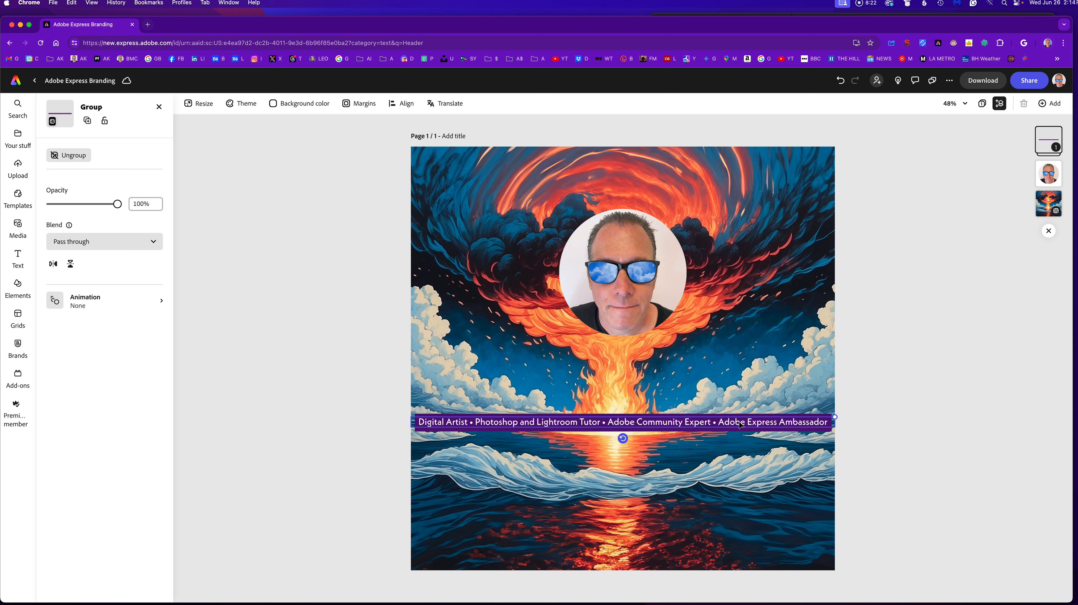
- Adjust the circular portrait with contrast 12 and highlights 23, and sharpen it slightly
click(618, 334)
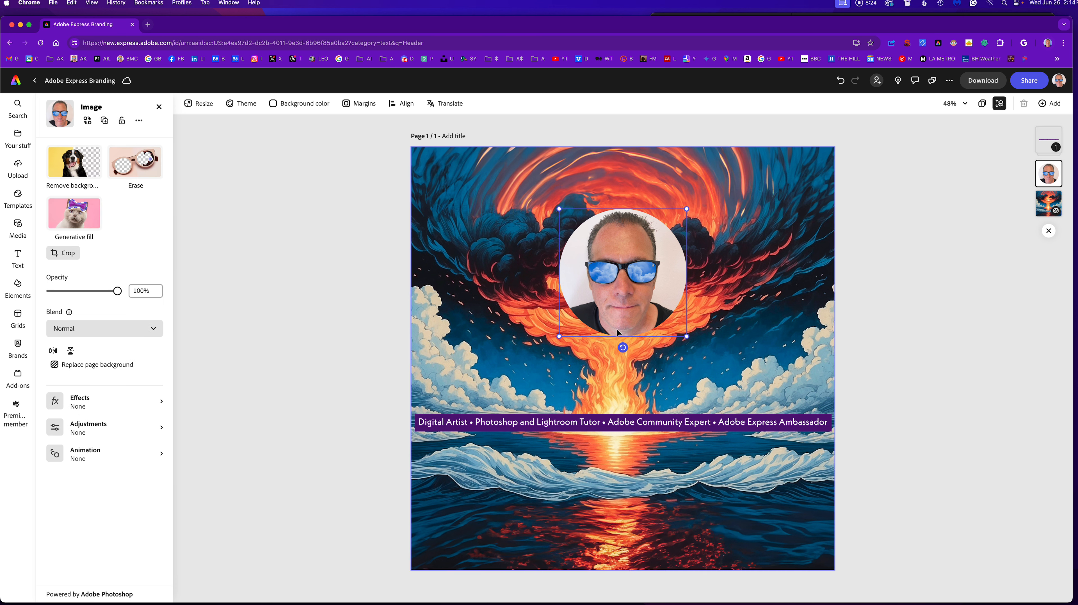
click(162, 401)
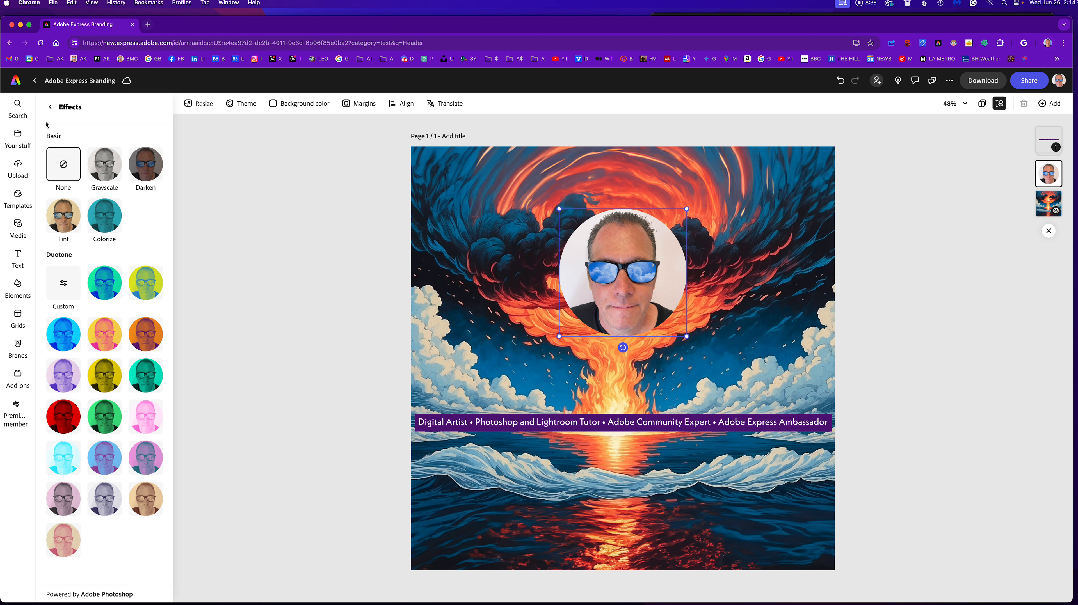
click(50, 107)
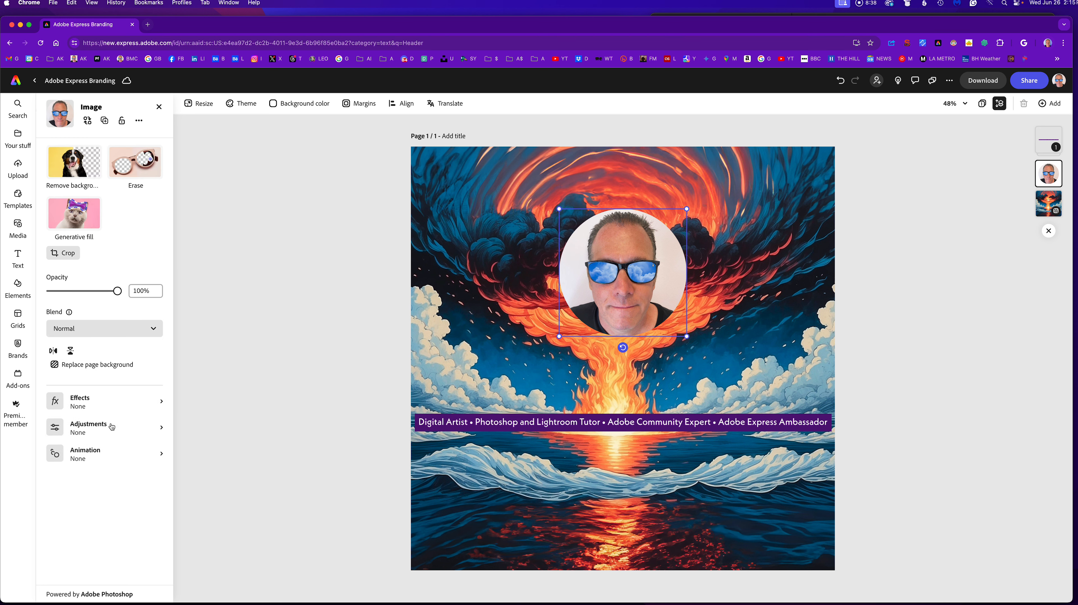
click(161, 427)
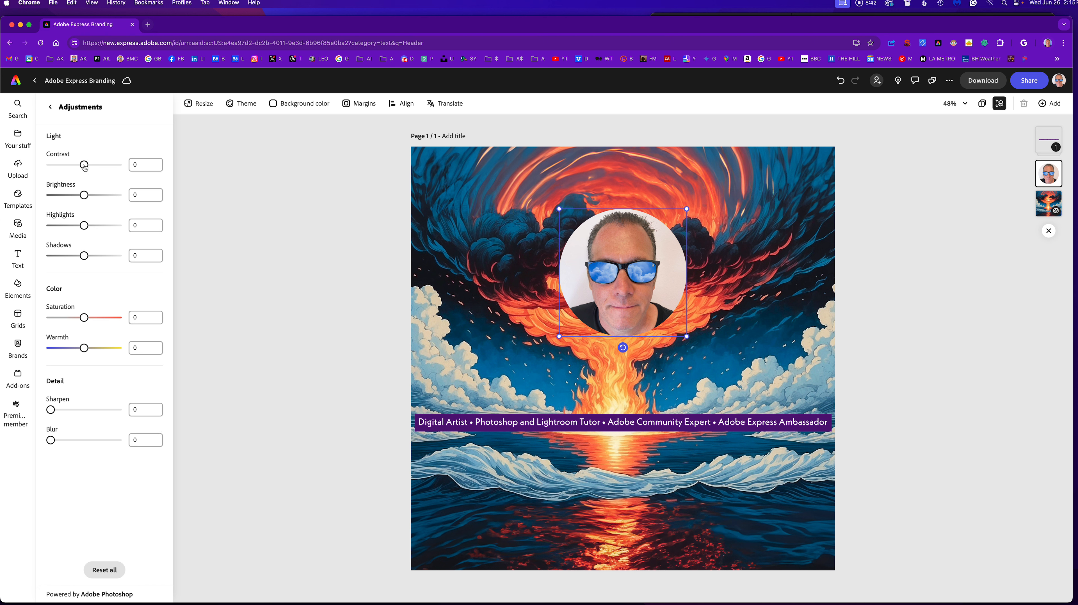
drag(85, 166, 89, 167)
mouse_move(84, 225)
mouse_down()
mouse_move(104, 225)
mouse_move(85, 225)
mouse_move(94, 225)
mouse_up()
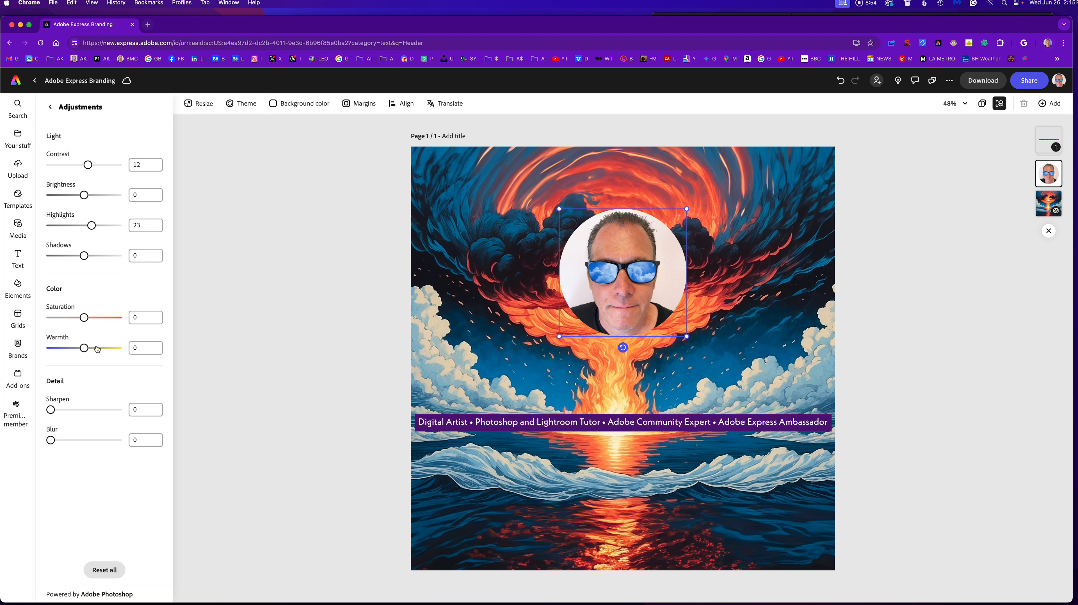
drag(52, 410, 63, 411)
click(50, 107)
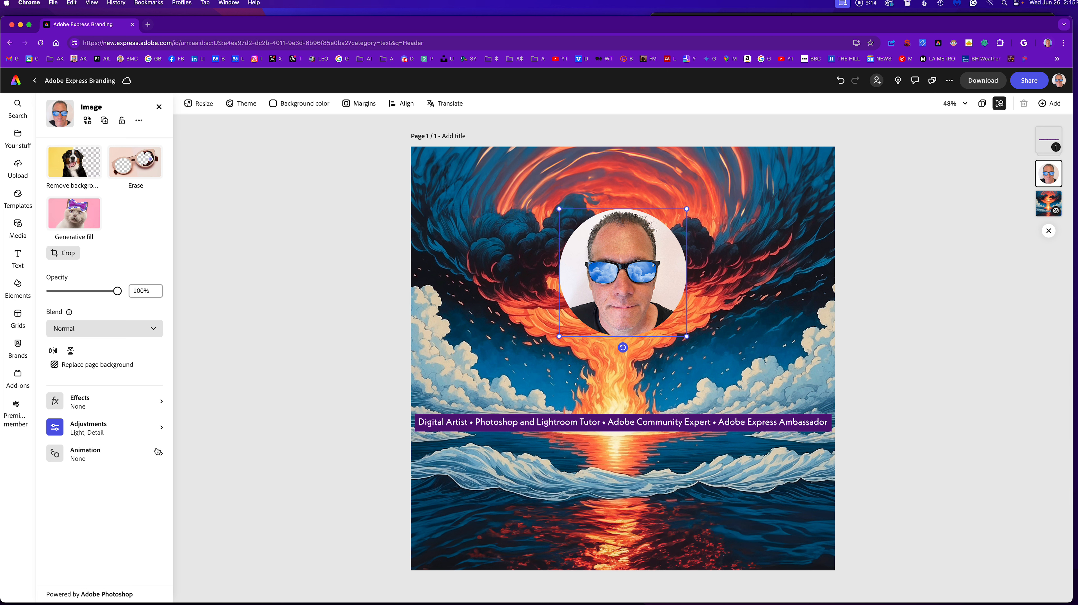
click(571, 386)
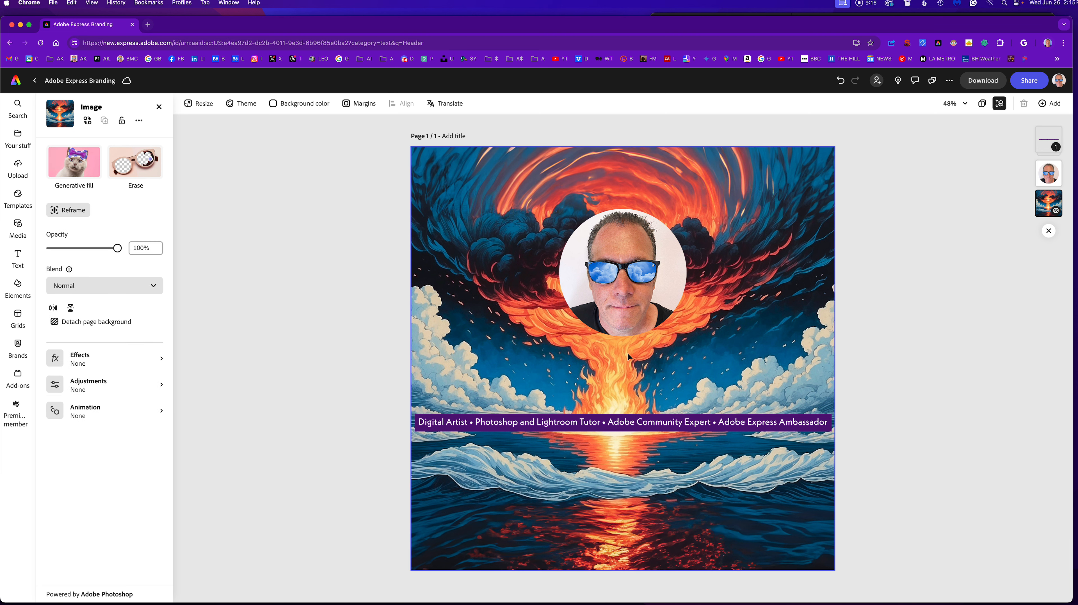
- Check which file formats are offered for downloading the design, without exporting it
click(662, 425)
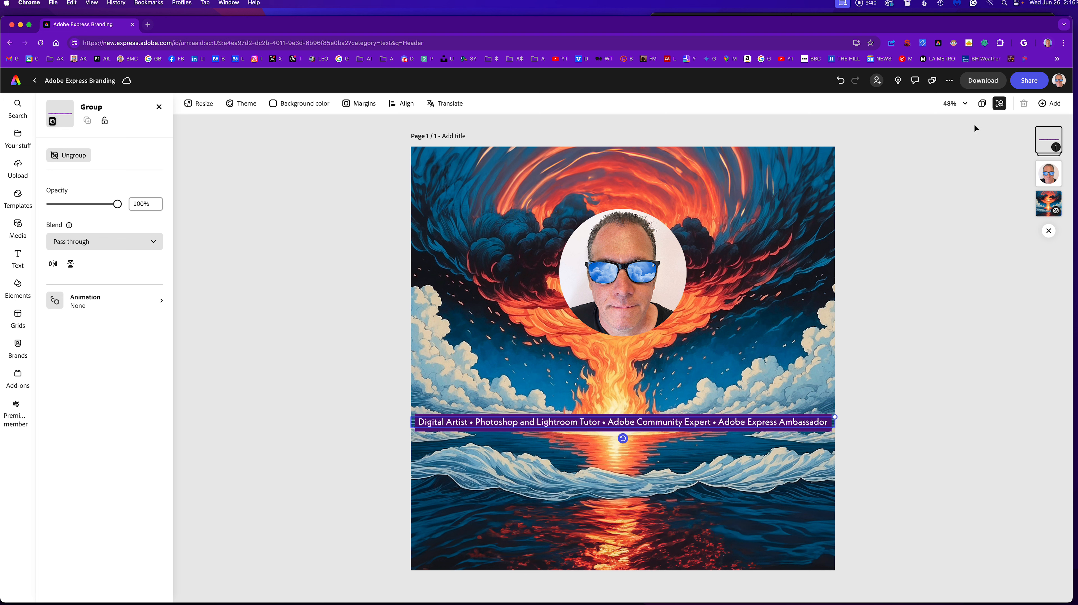
click(985, 82)
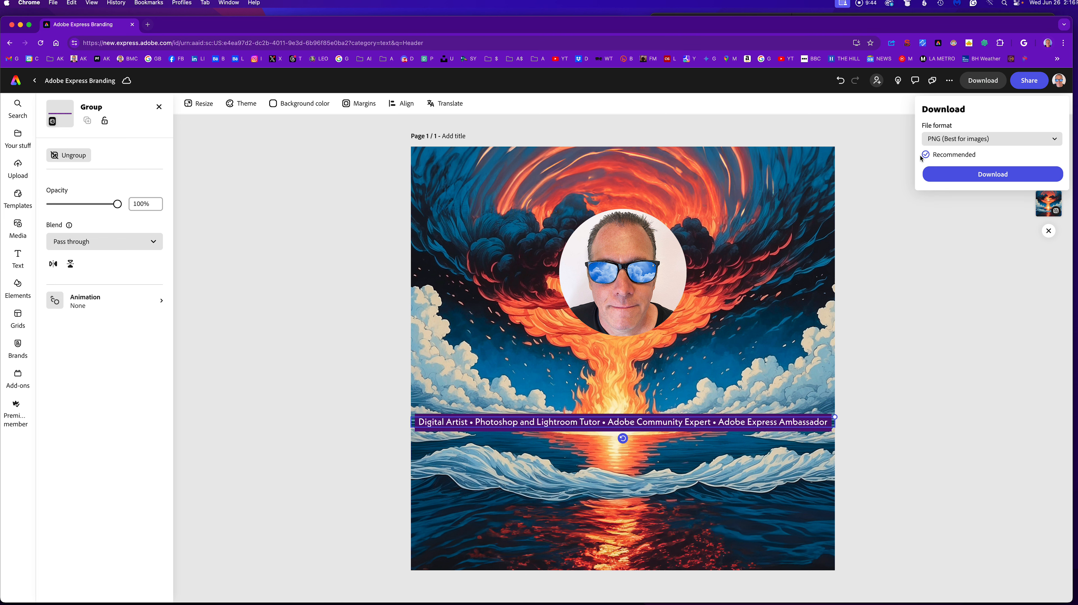
click(999, 140)
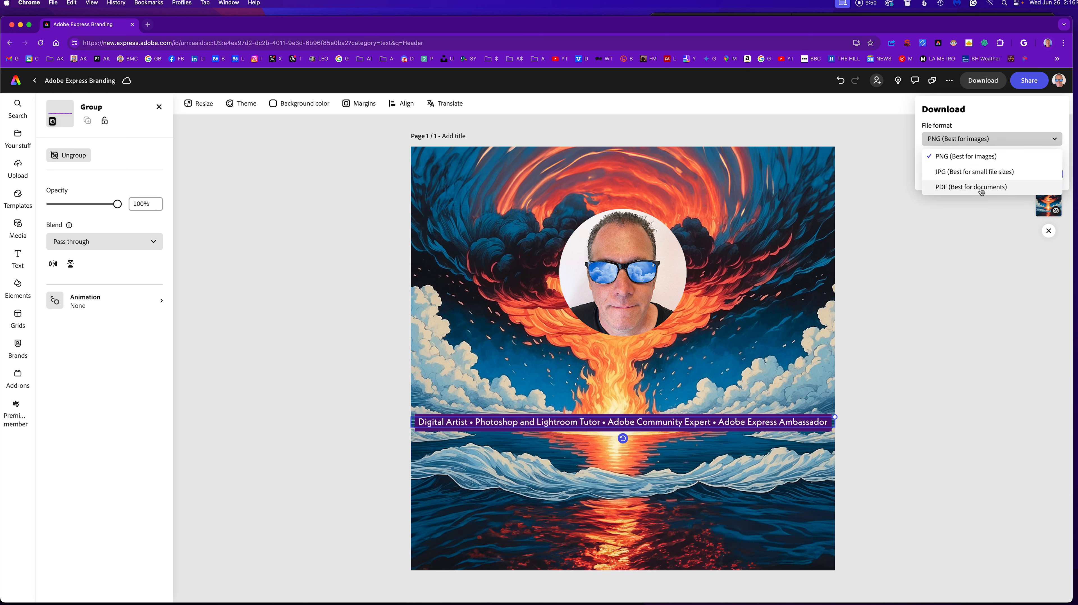
click(975, 140)
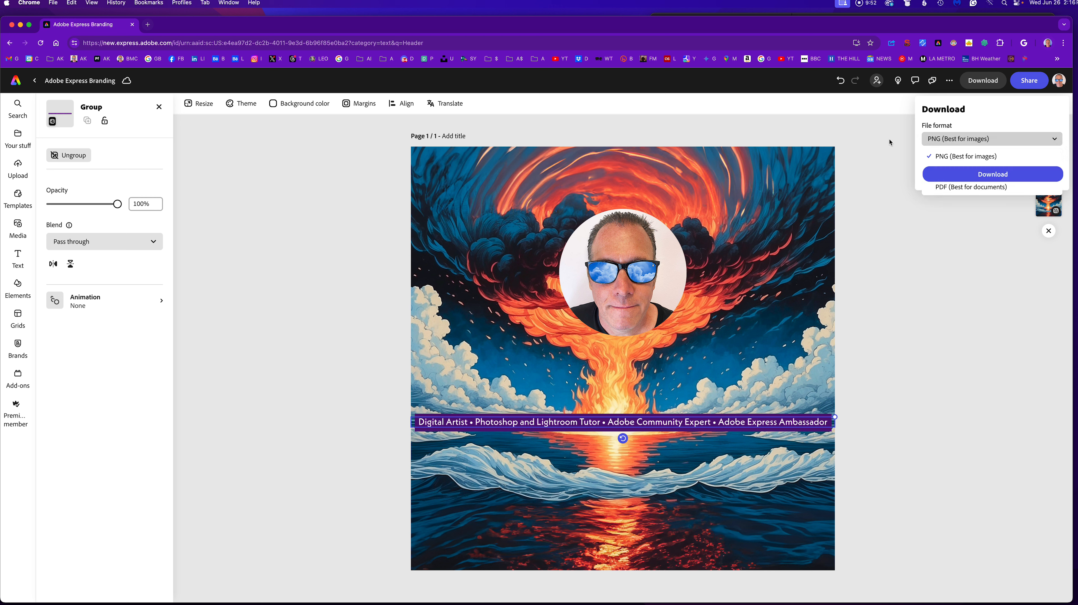
click(892, 201)
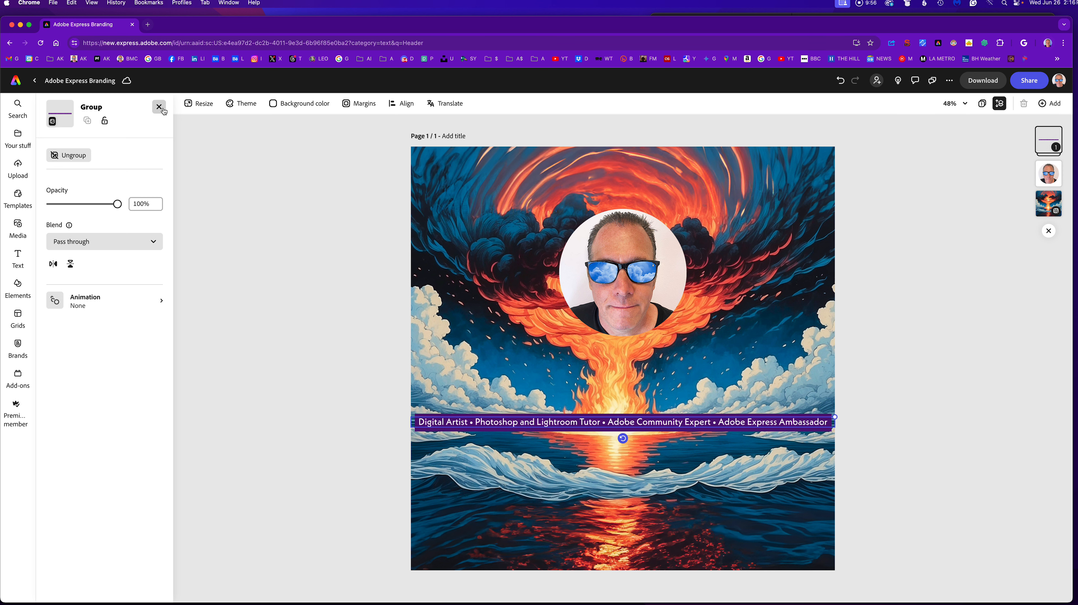
- Upload Adobe App Icons-Logos.png from the device and place the logo strip centred just below the purple header banner
click(159, 107)
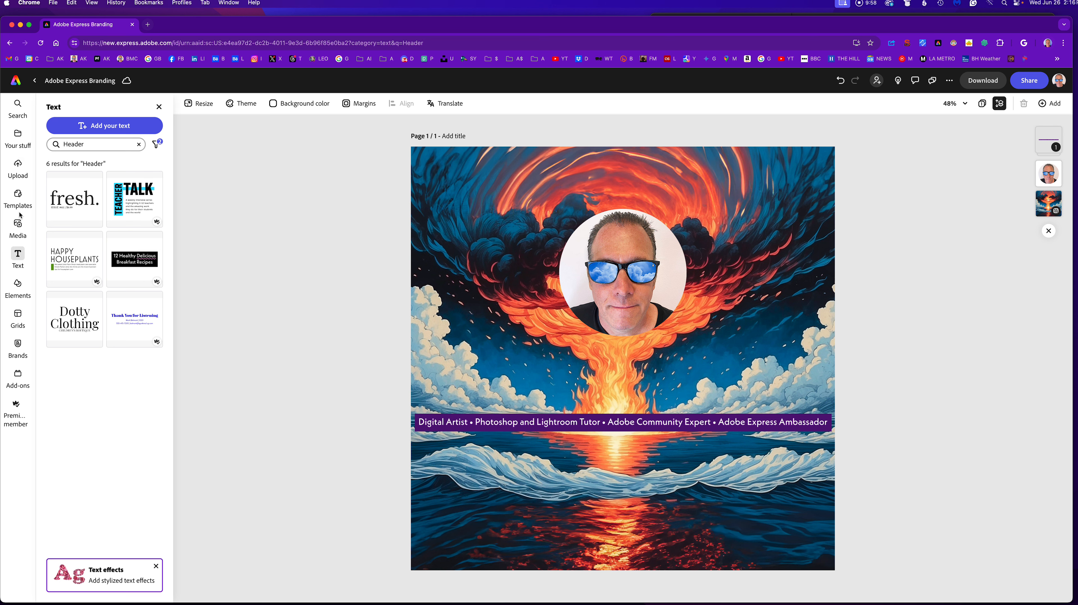
click(18, 227)
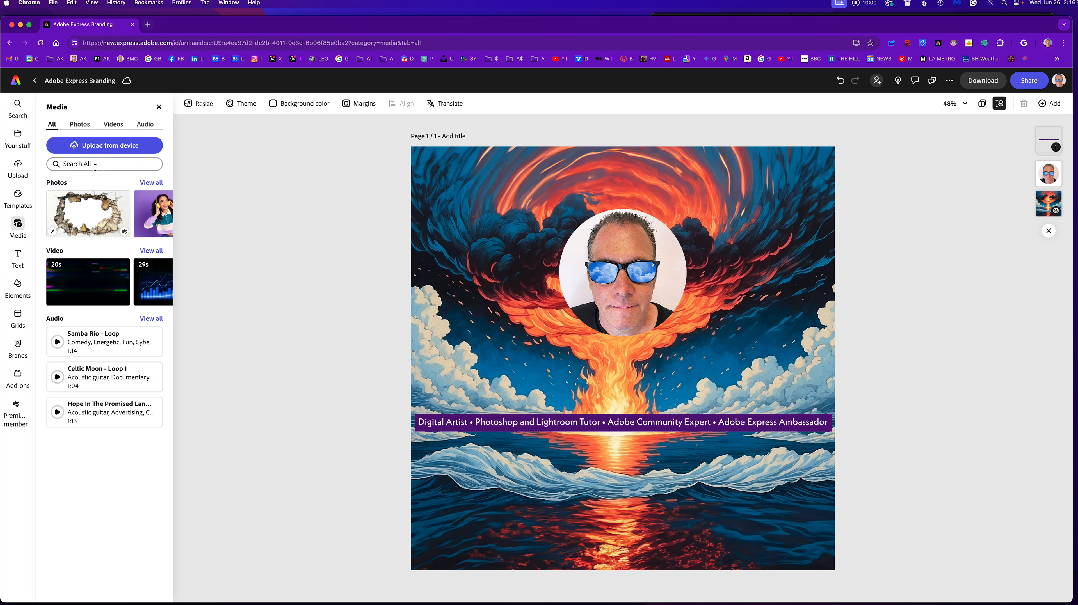
click(102, 146)
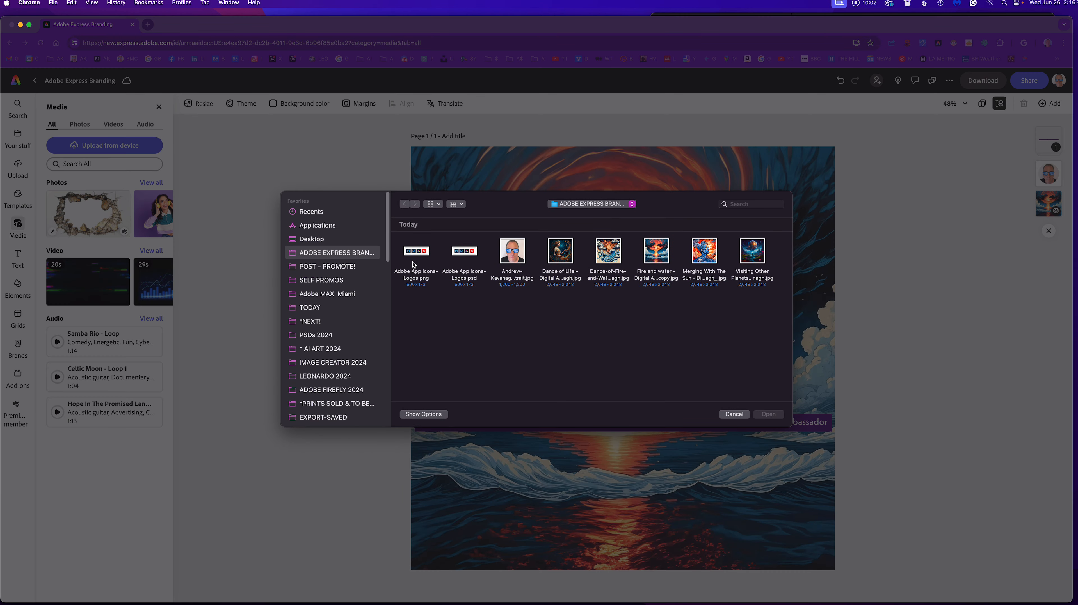
click(424, 252)
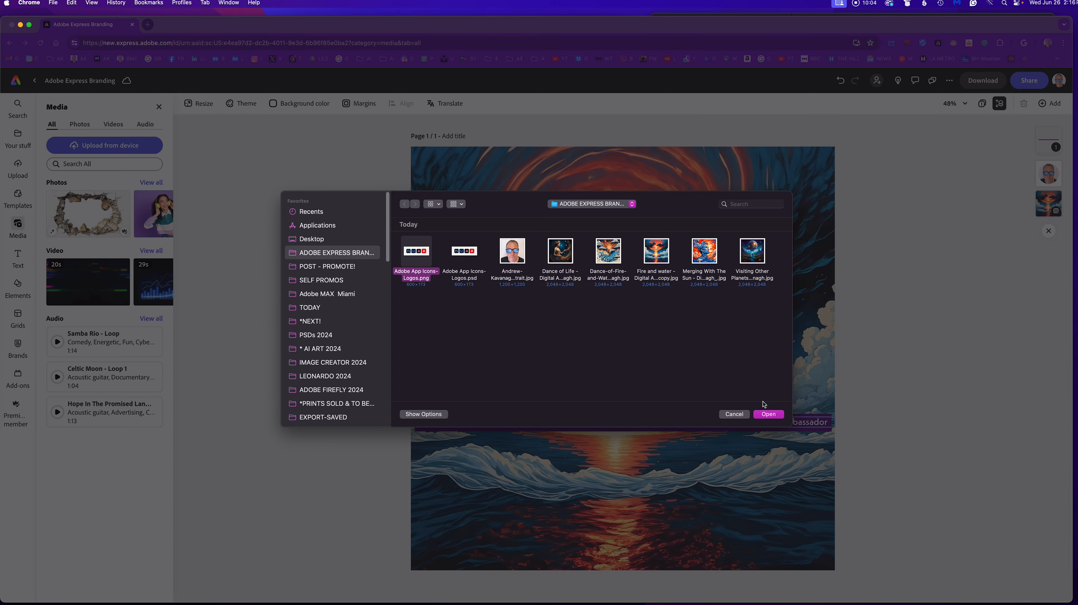
click(770, 414)
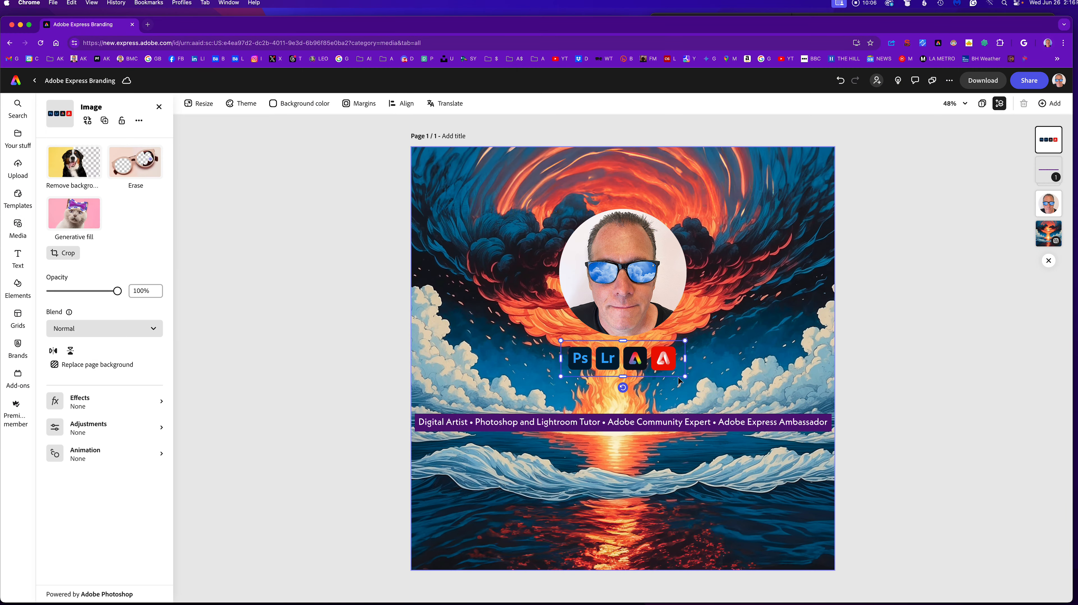
drag(644, 362, 641, 452)
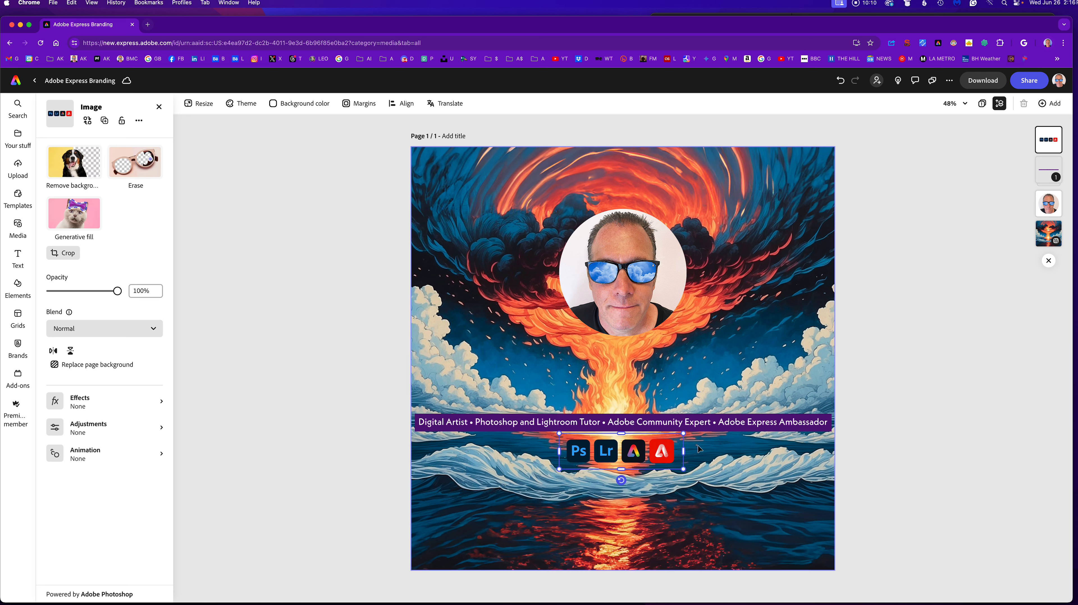
click(408, 411)
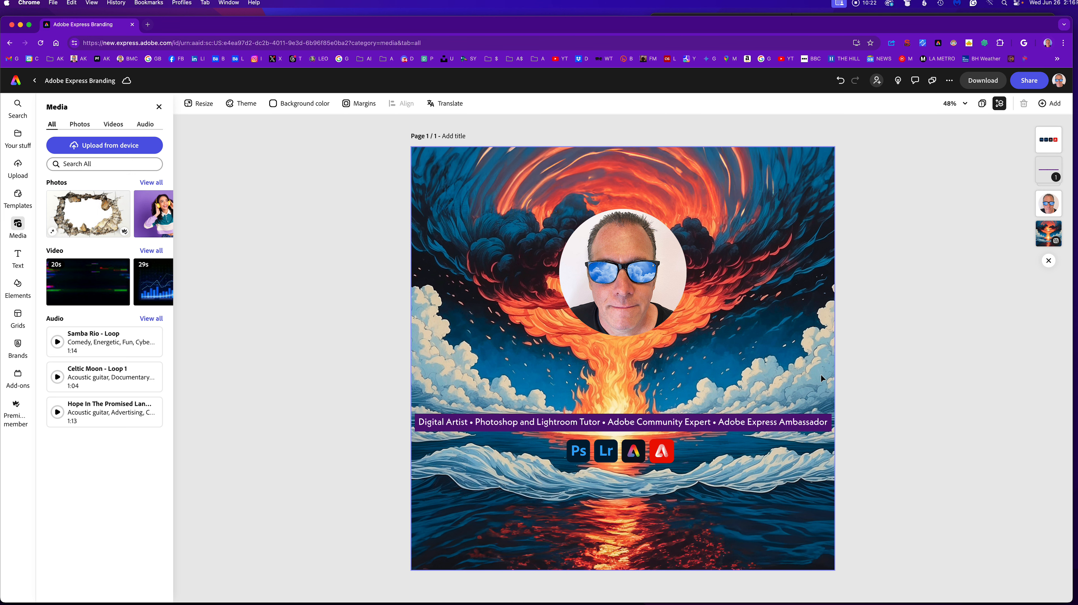
- Download the finished design as a PNG image
click(988, 80)
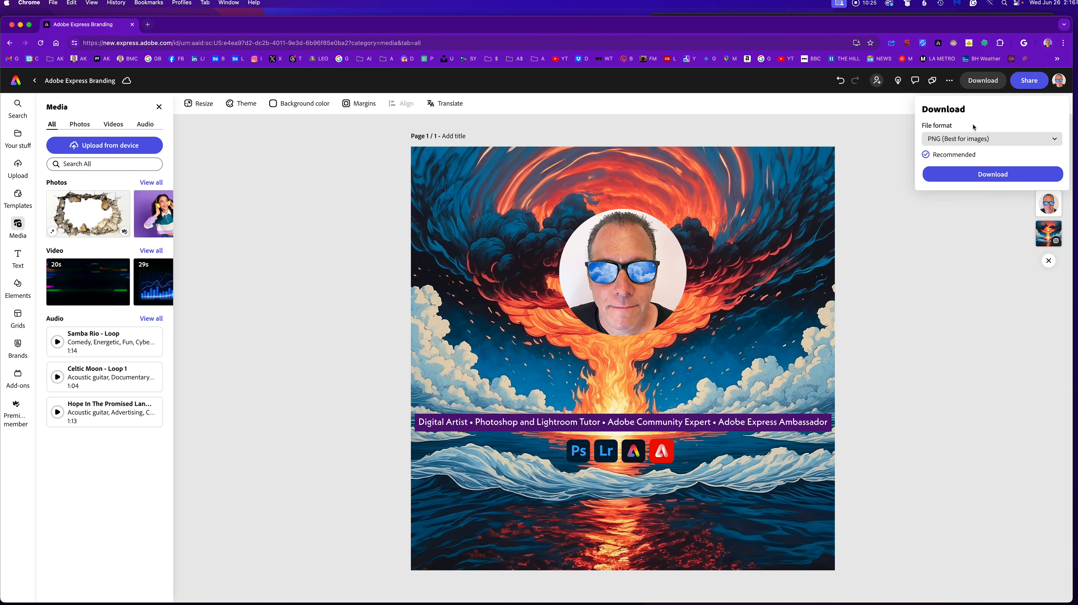
click(993, 174)
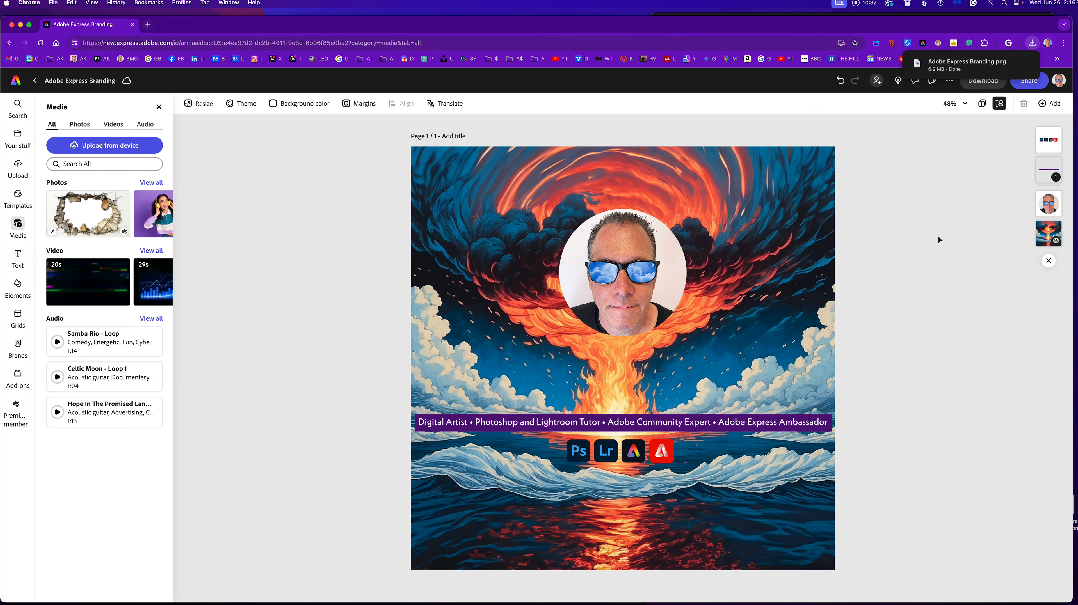
- Review the file formats available for download again, leaving PNG selected
click(981, 83)
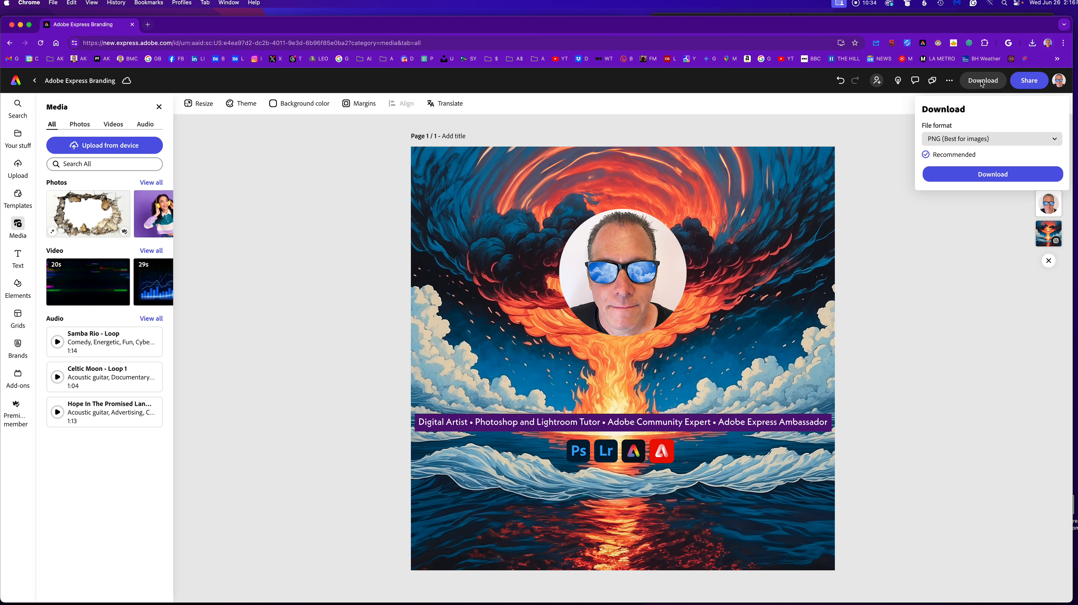
click(968, 143)
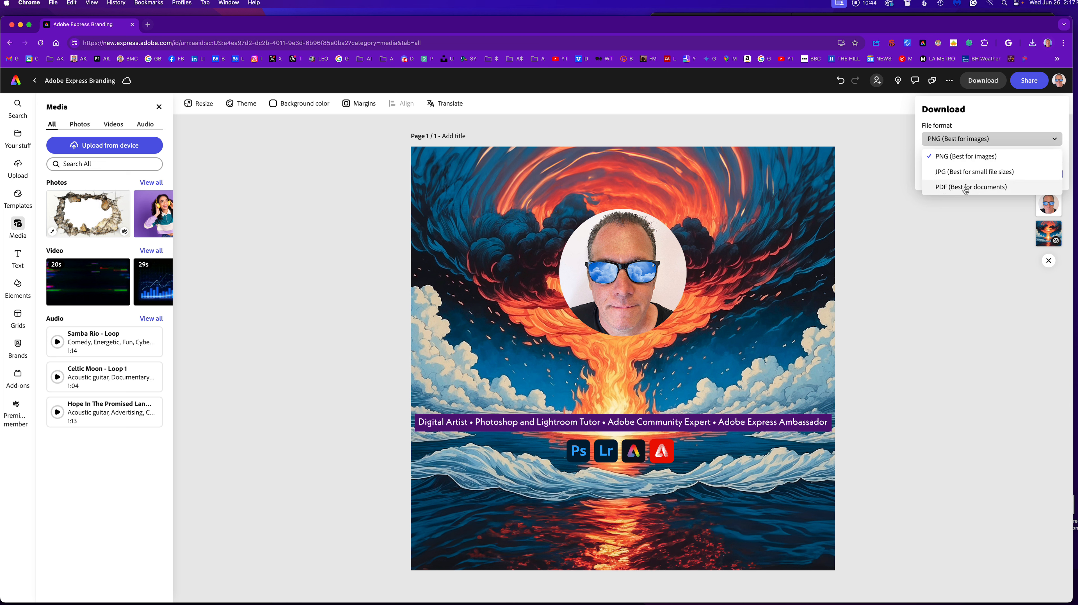
click(955, 229)
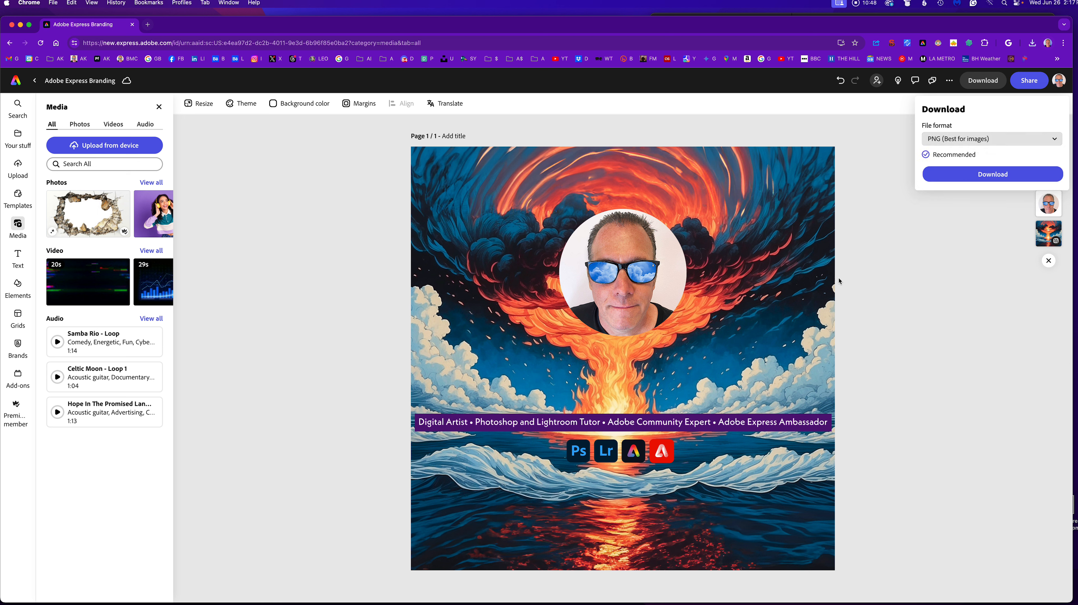